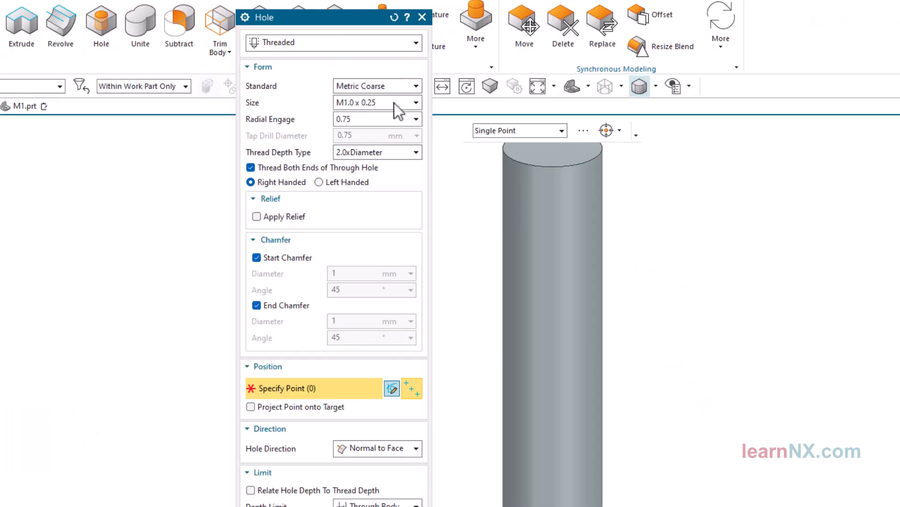
Set the threaded hole's size to M8 x 1.25
left_click(393, 103)
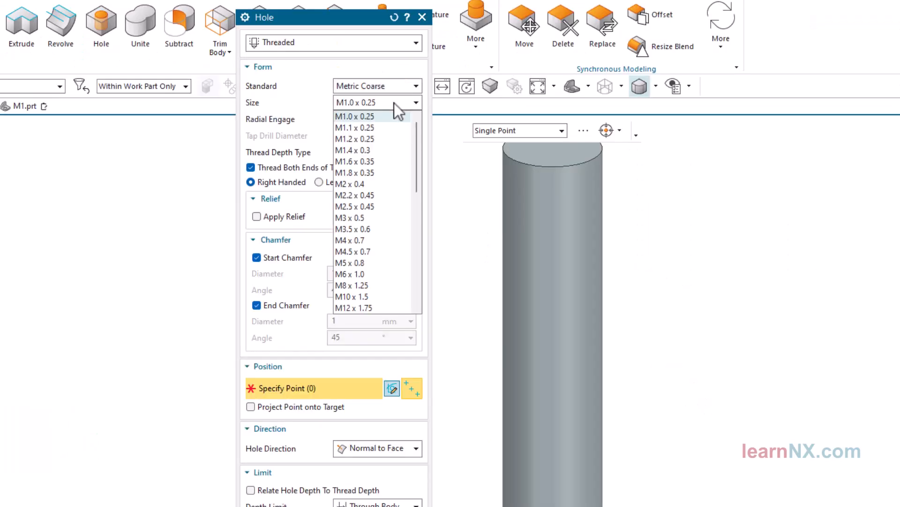
left_click(351, 286)
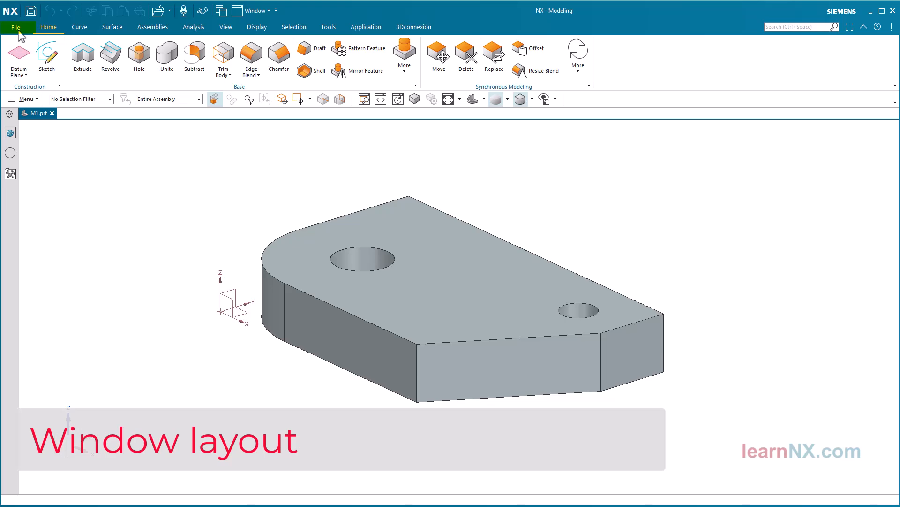
Create a new millimetre Model part named M2 in the D:\LearnNX\Modeling exercises\ folder
left_click(19, 32)
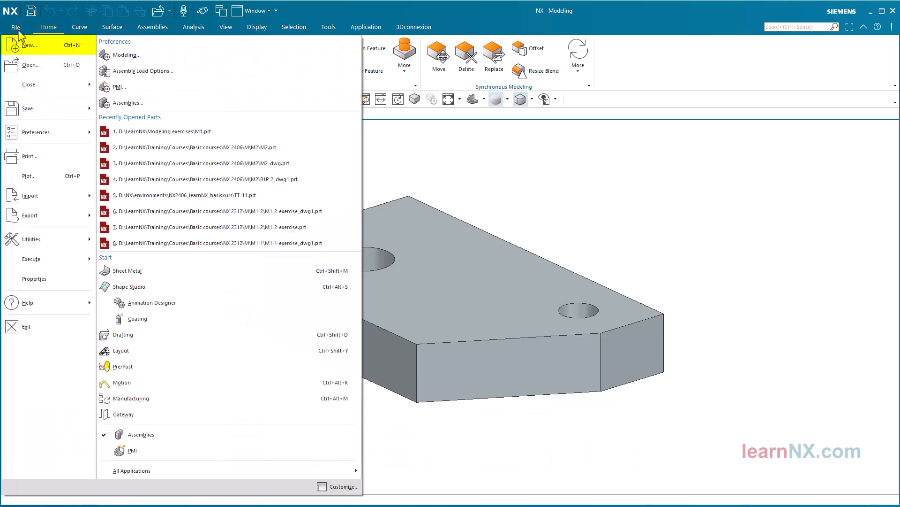
left_click(28, 46)
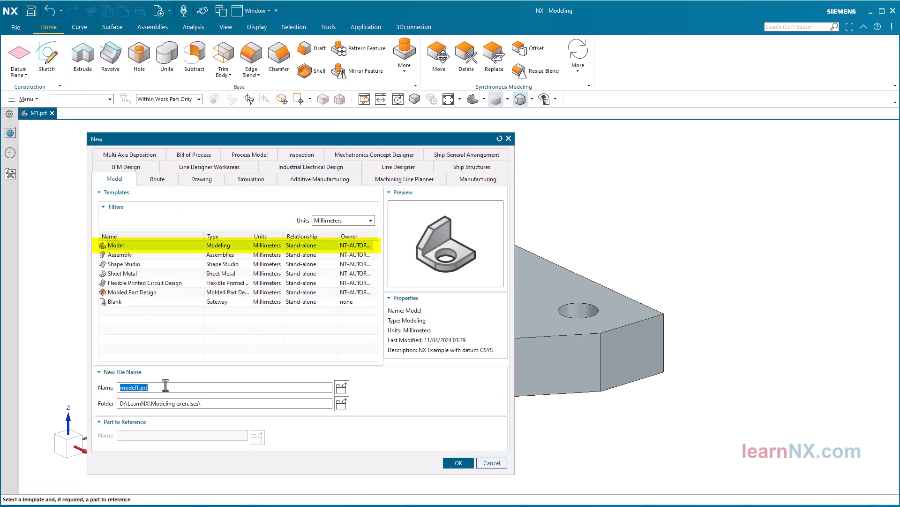
type("M")
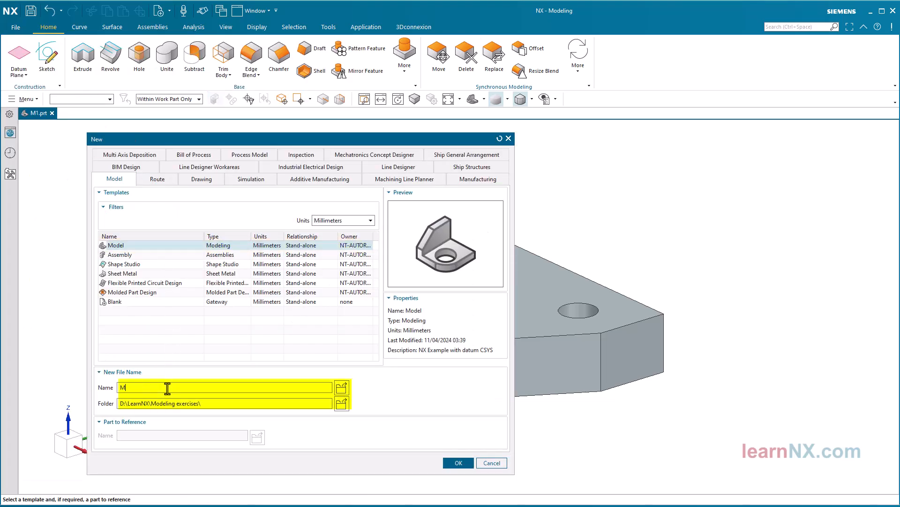
key("Return")
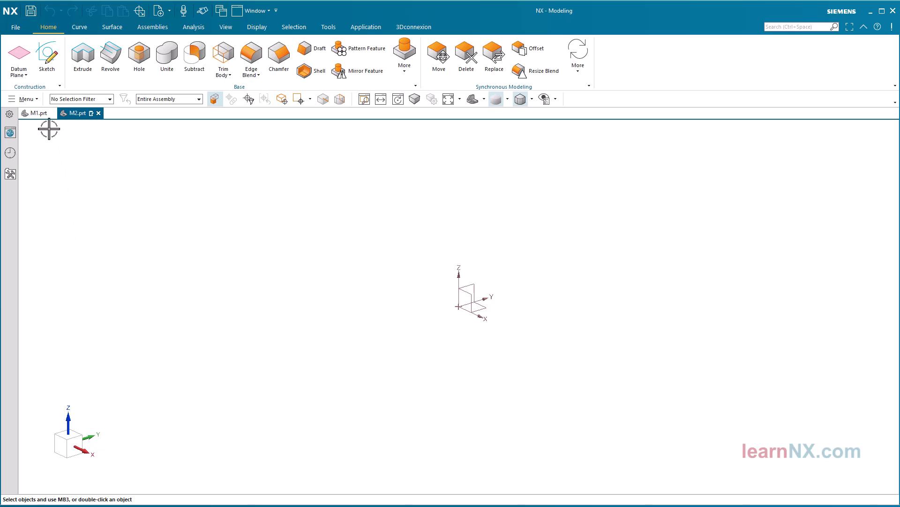
In M1.prt, change the distance of the offset-and-angle corner chamfer to 22 mm
left_click(39, 115)
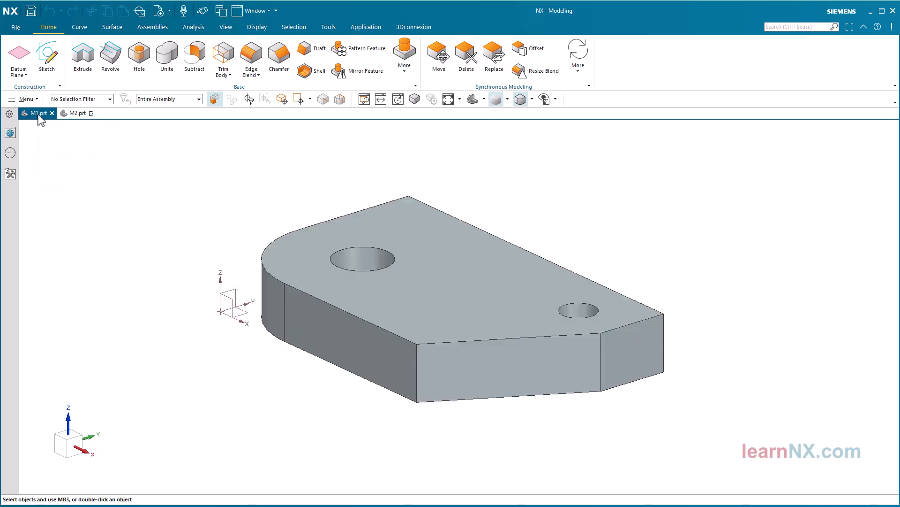
left_click(466, 355)
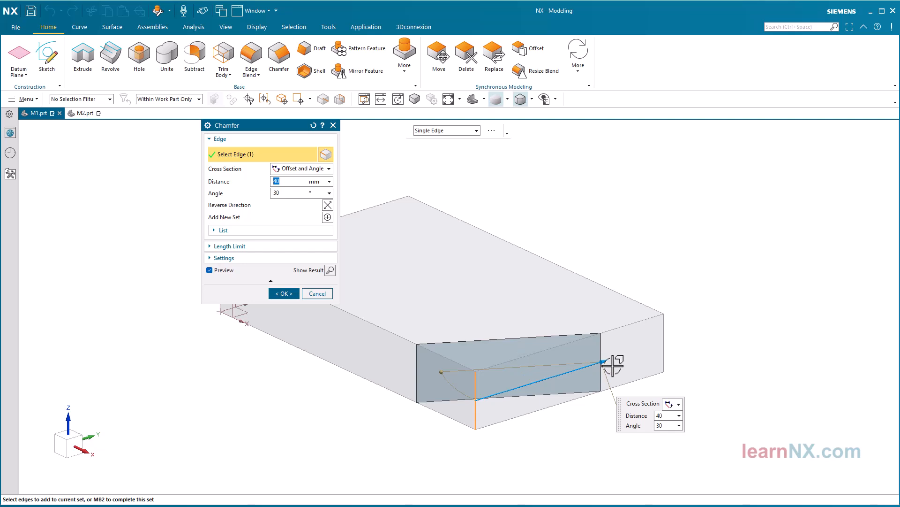
left_click_drag(606, 361, 547, 376)
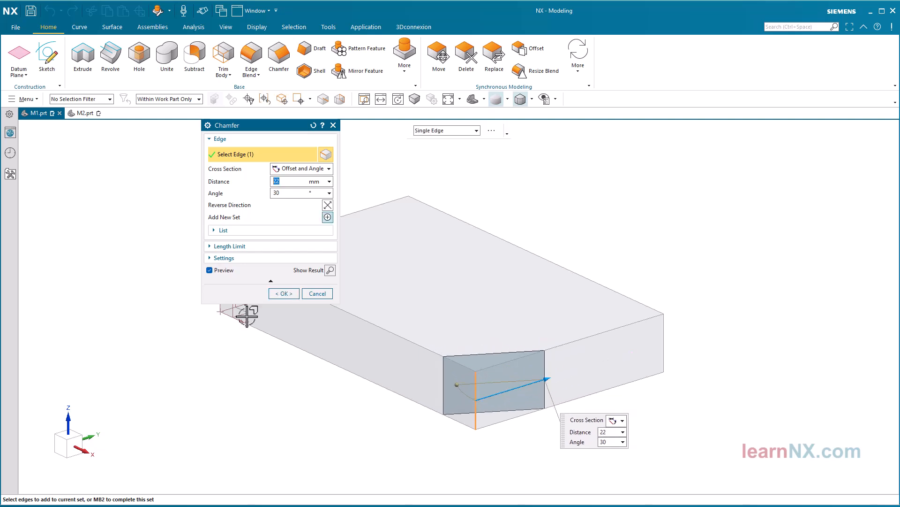
left_click(283, 294)
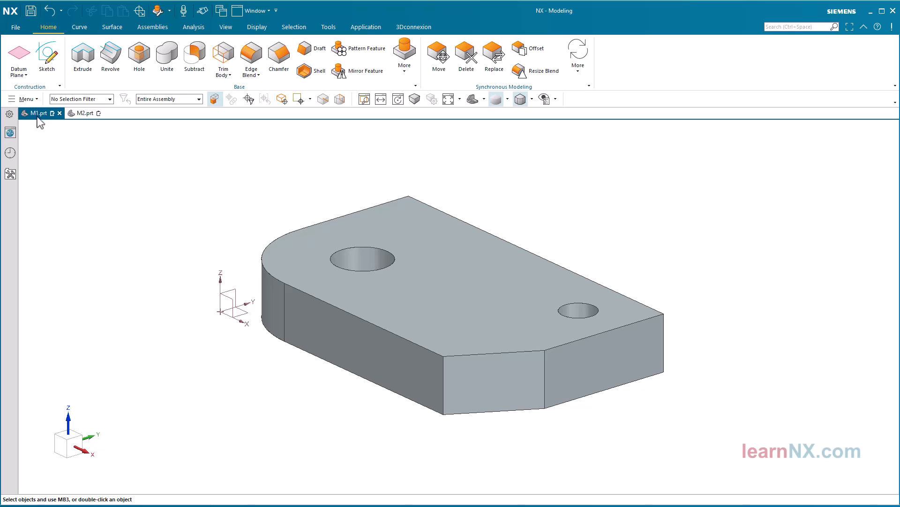
Try docking the M1.prt window below and beside M2.prt, and return both parts to a single tab group
left_click_drag(38, 118, 342, 223)
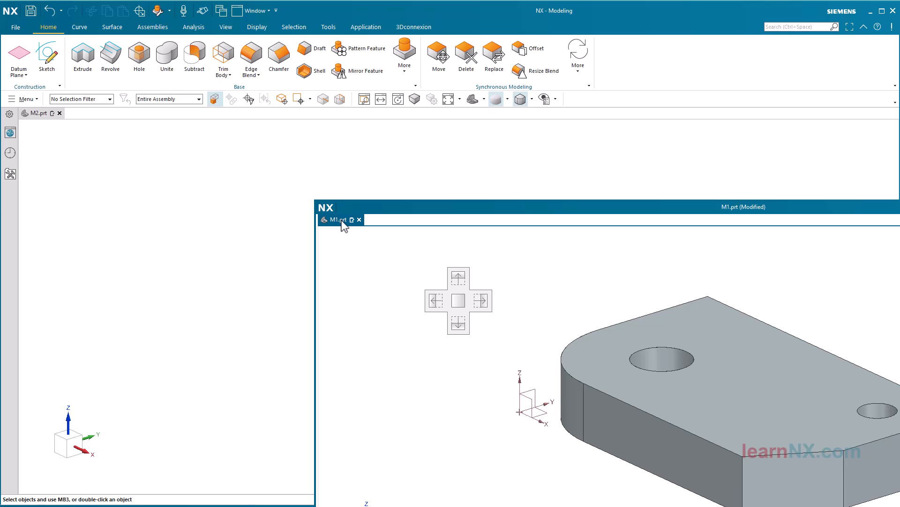
left_click_drag(344, 225, 457, 323)
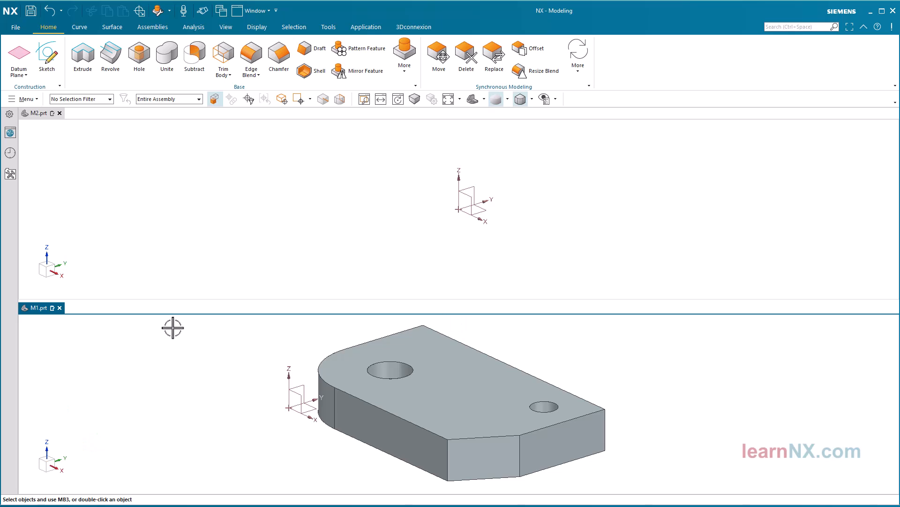
left_click_drag(43, 313, 483, 300)
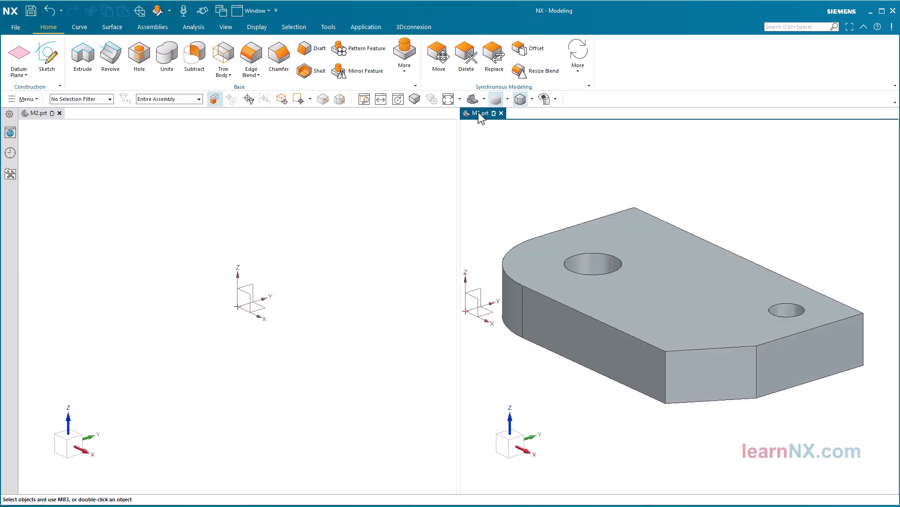
left_click_drag(480, 115, 462, 308)
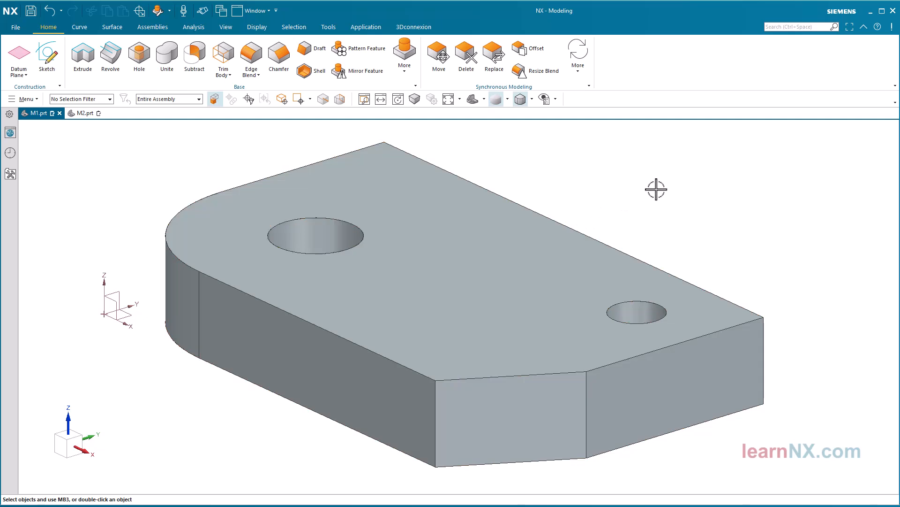
Create another millimetre Model part with the default file name model1.prt
left_click(17, 28)
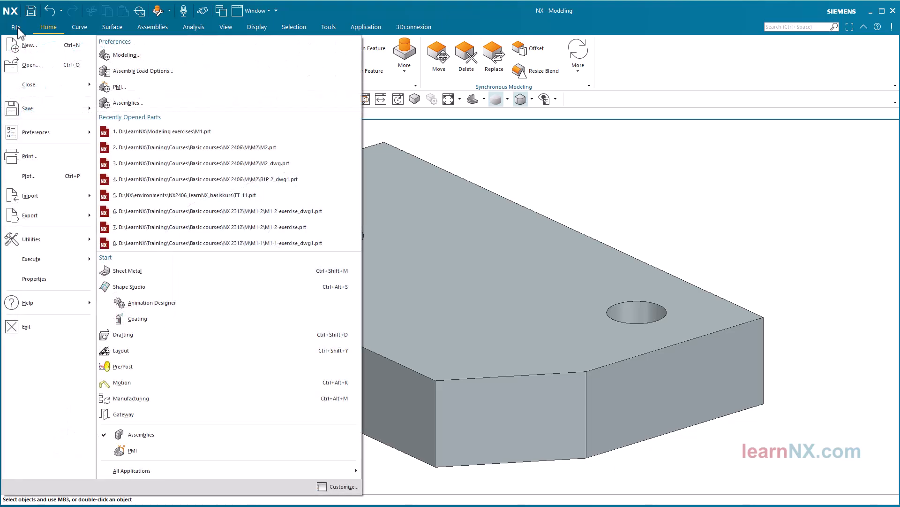
left_click(29, 45)
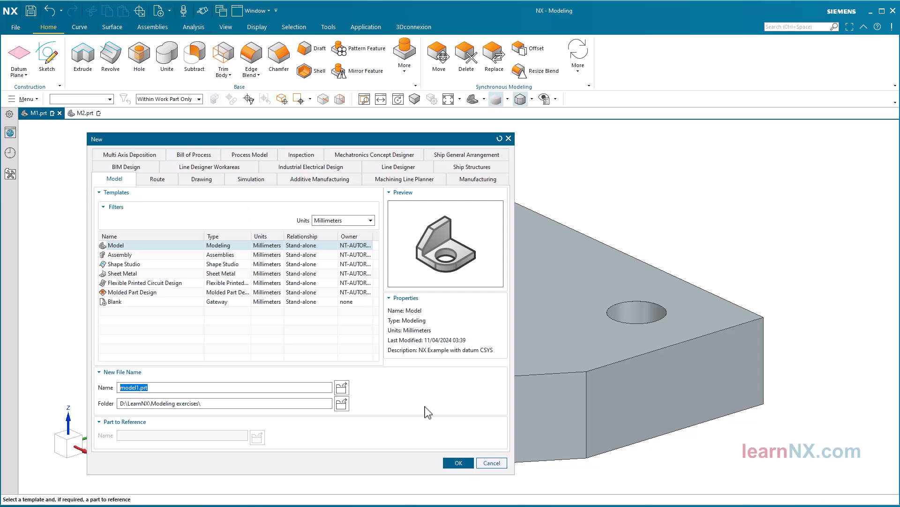
left_click(448, 464)
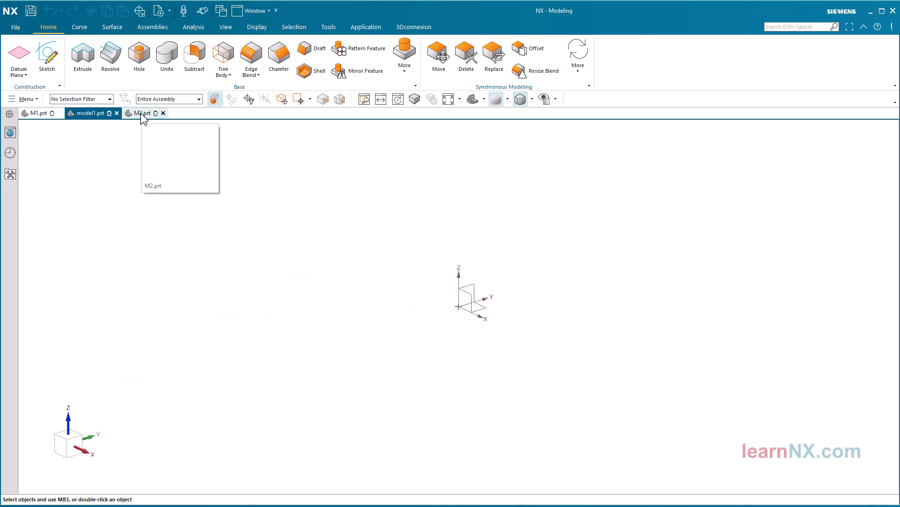
Tile the part windows with M2.prt on one side and M1.prt above model1.prt on the other
left_click_drag(143, 114, 435, 301)
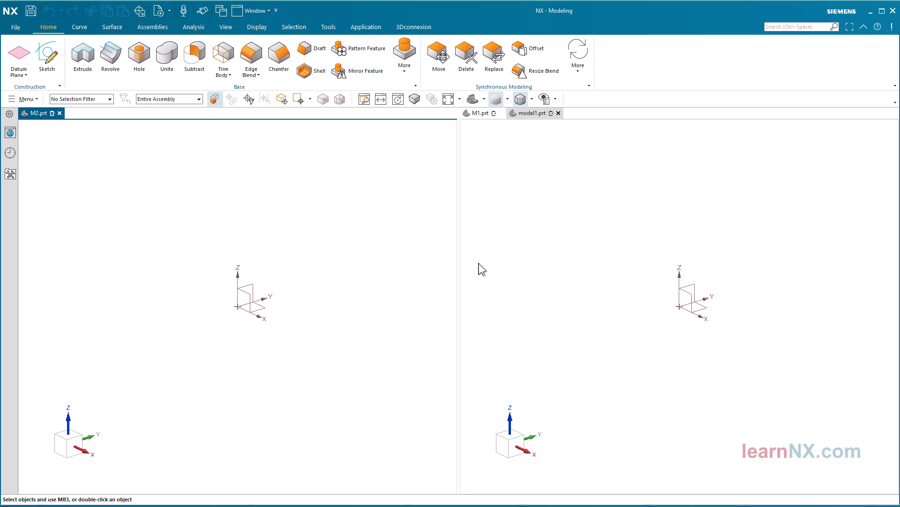
left_click_drag(533, 113, 678, 329)
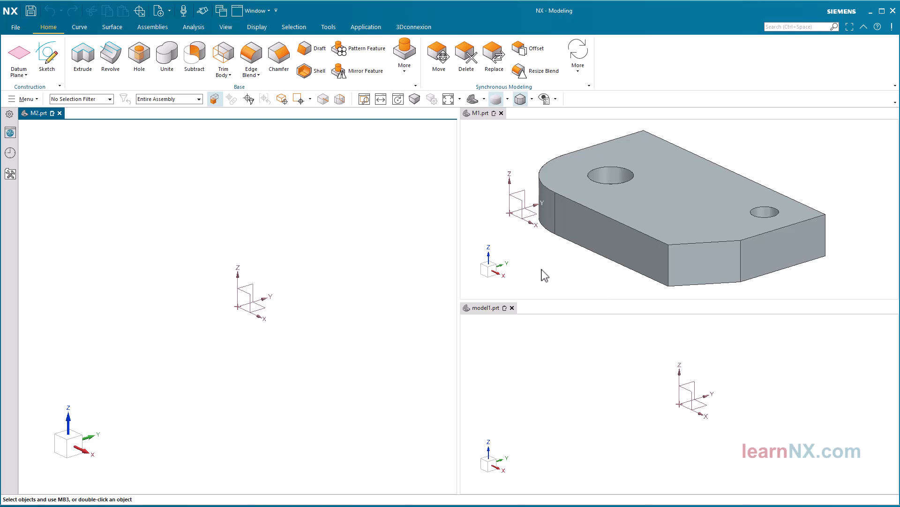
Reset the window layout so that all part windows share one tab group
left_click(226, 28)
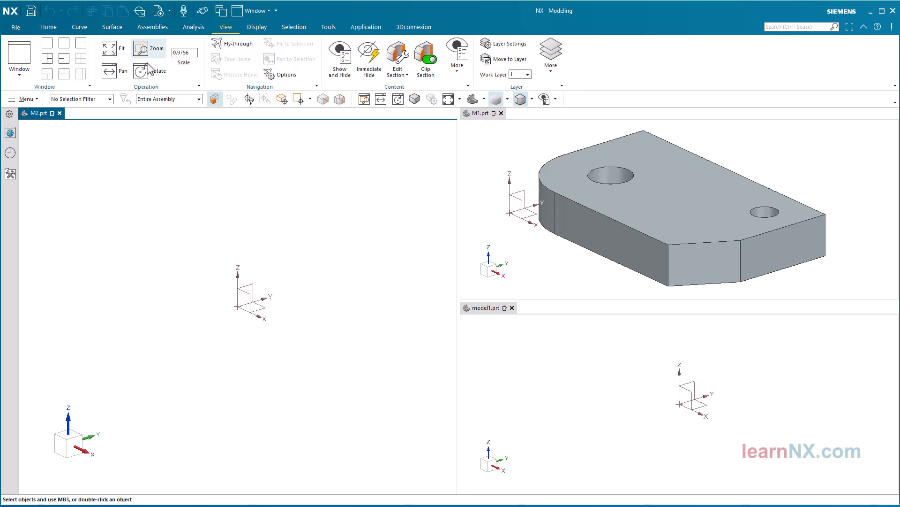
left_click(27, 83)
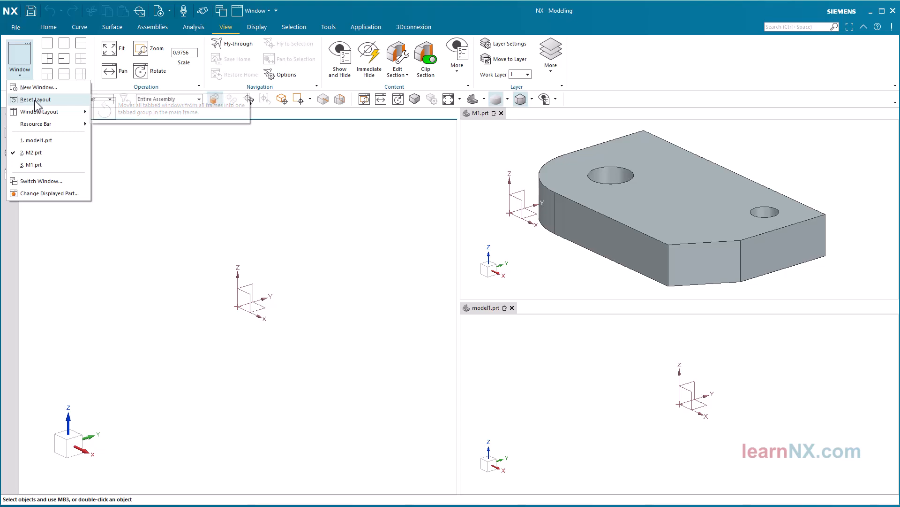
left_click(35, 100)
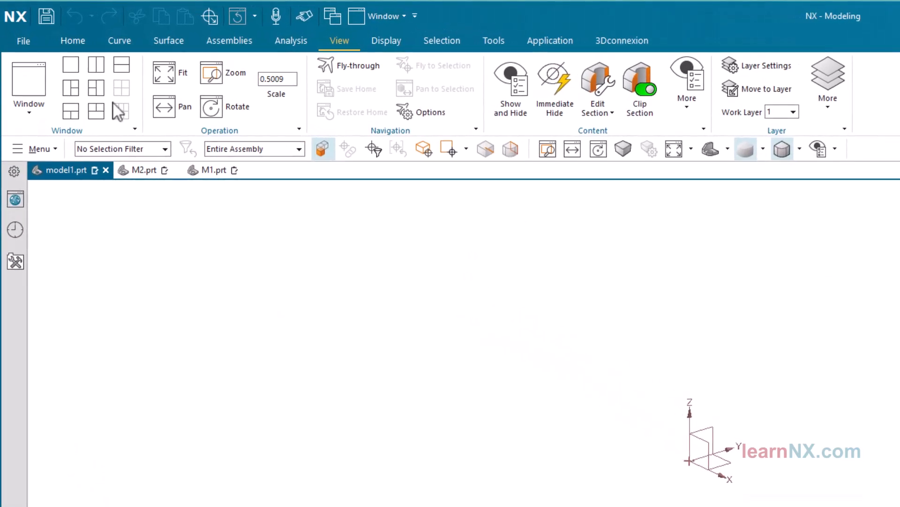
Close model1.prt without saving it
left_click(70, 39)
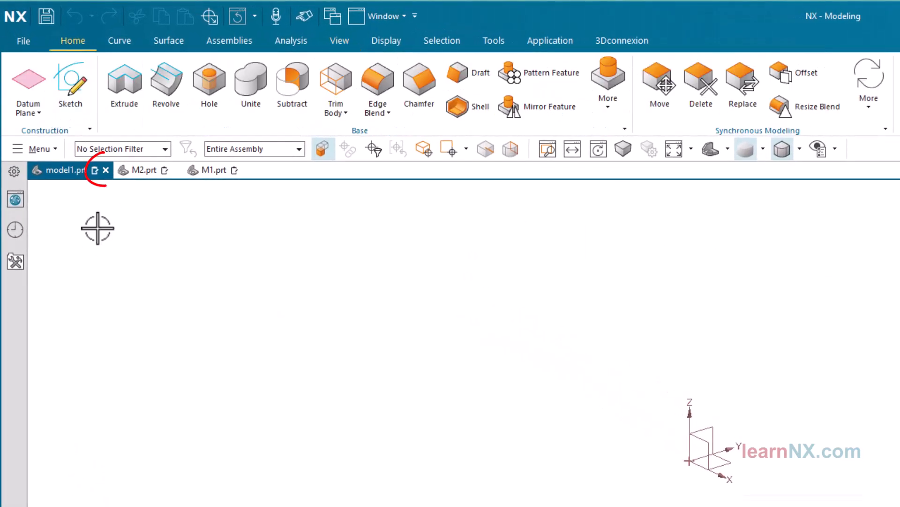
left_click(107, 174)
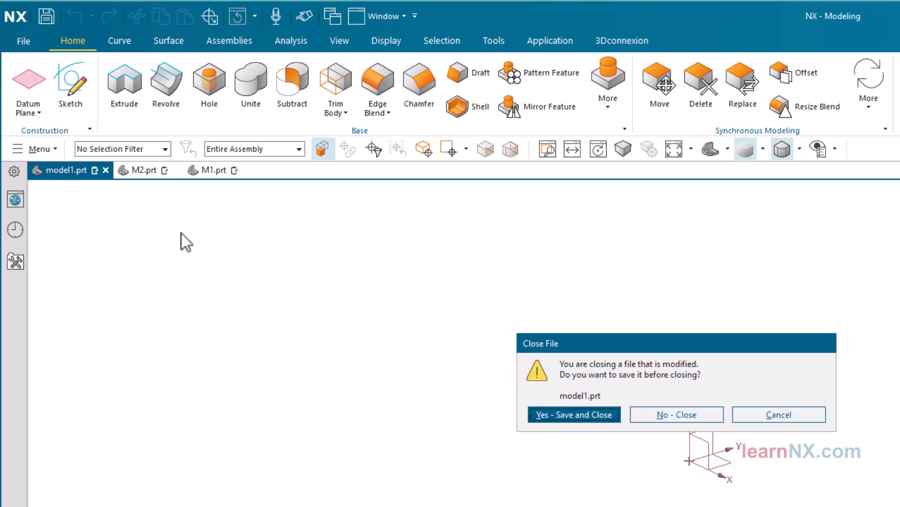
left_click(698, 415)
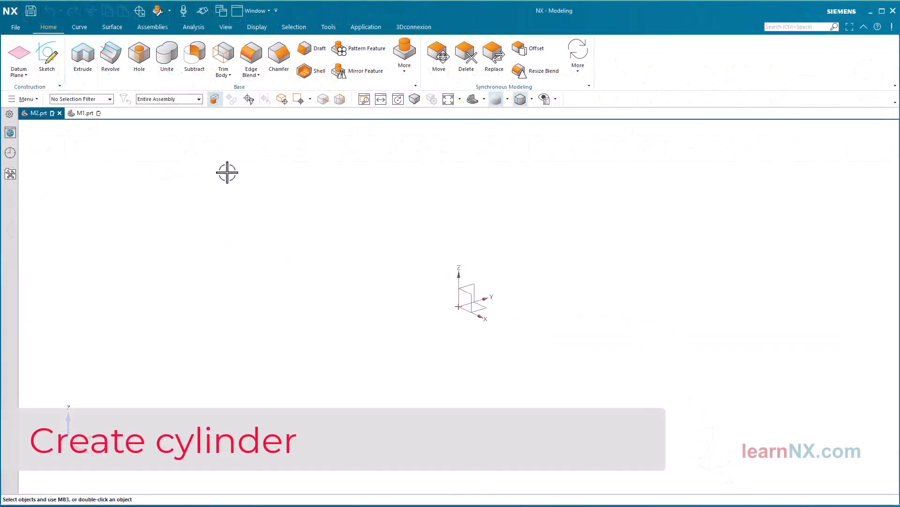
left_click(405, 82)
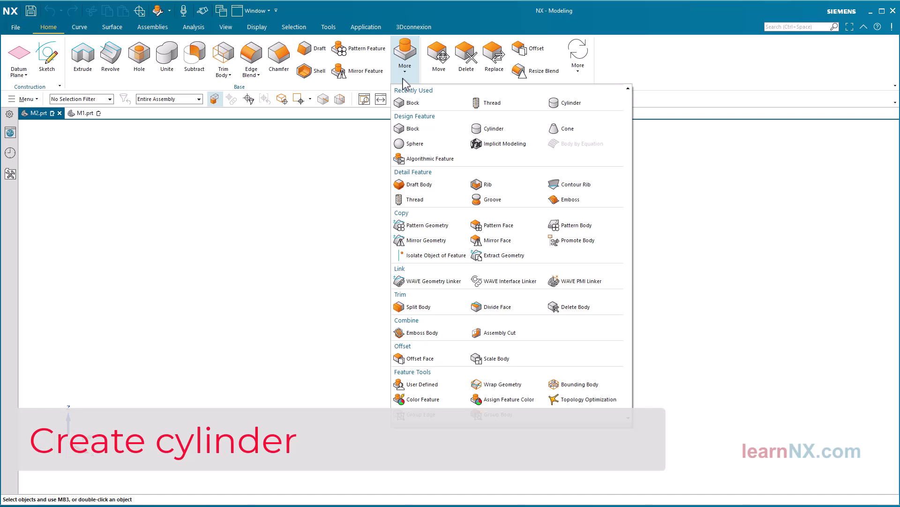
left_click(496, 131)
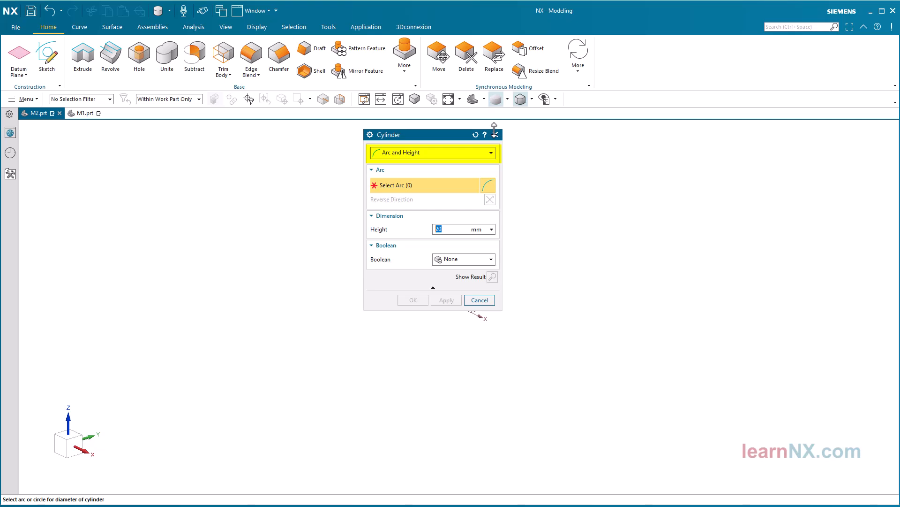
left_click(464, 156)
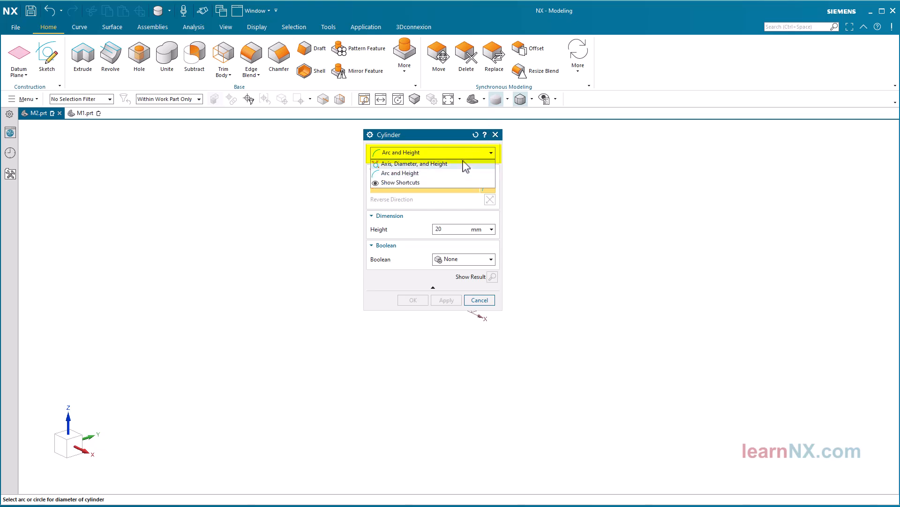
left_click(461, 164)
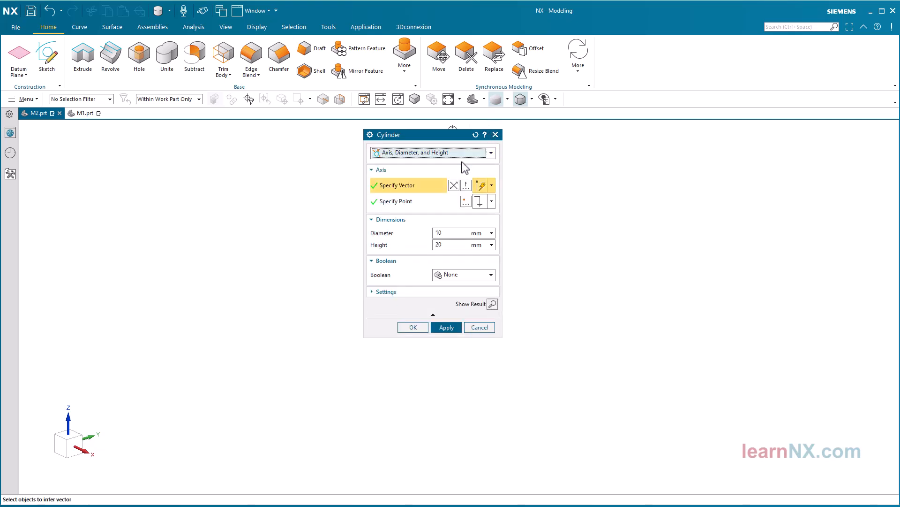
left_click(467, 152)
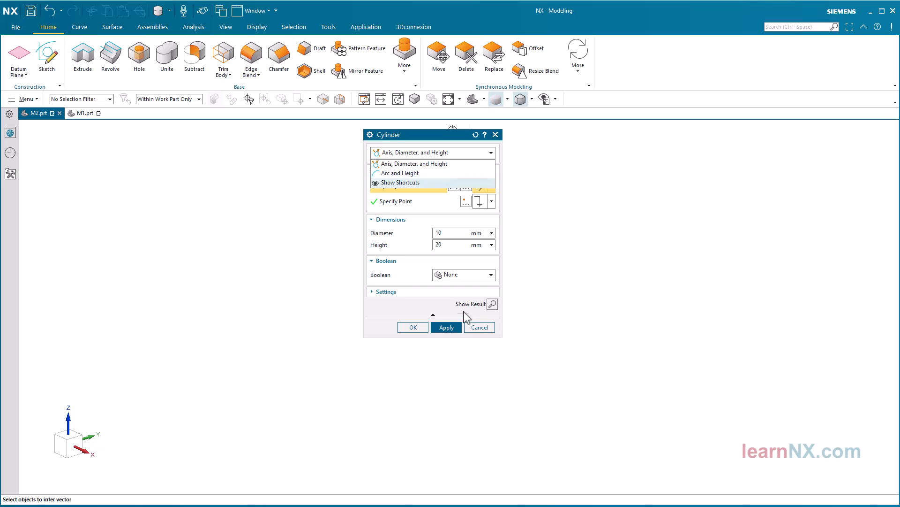
left_click(477, 332)
left_click(478, 328)
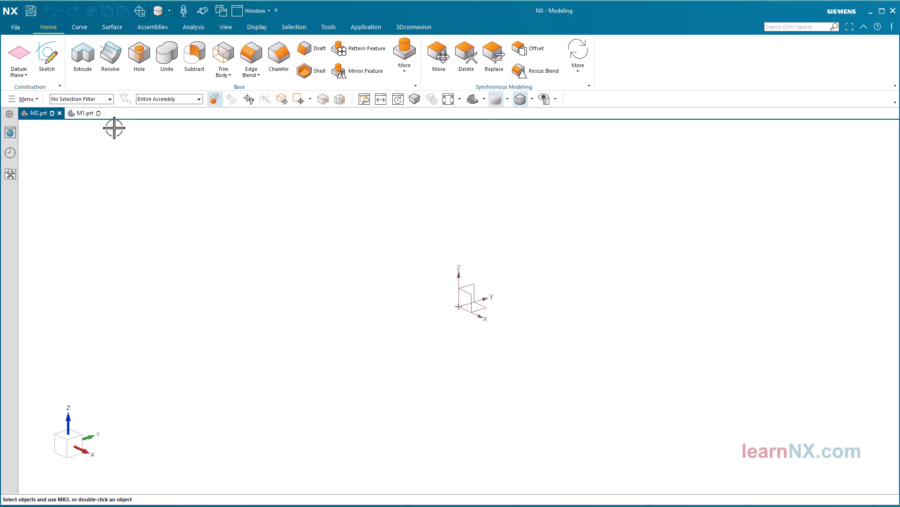
In M1.prt, create a 20 mm high cylinder without a Boolean from the top arc of the large rounded corner using Arc and Height
left_click(86, 116)
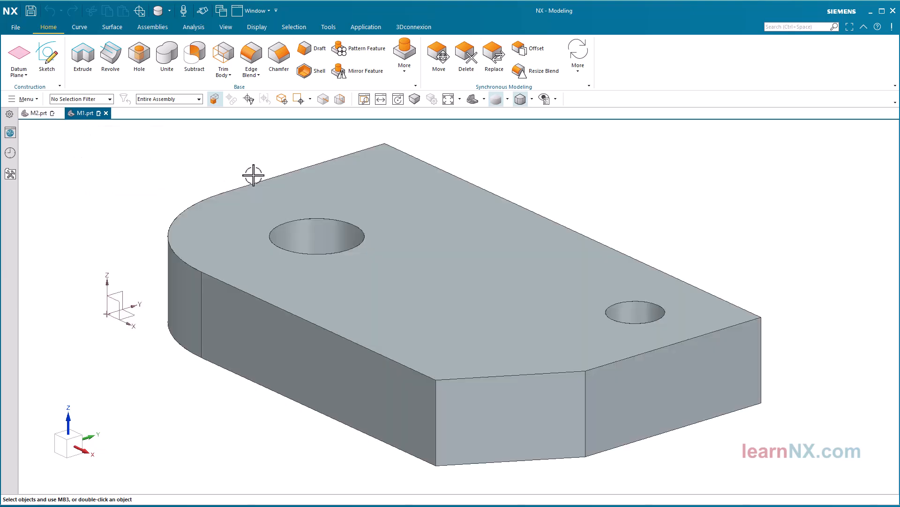
left_click(407, 76)
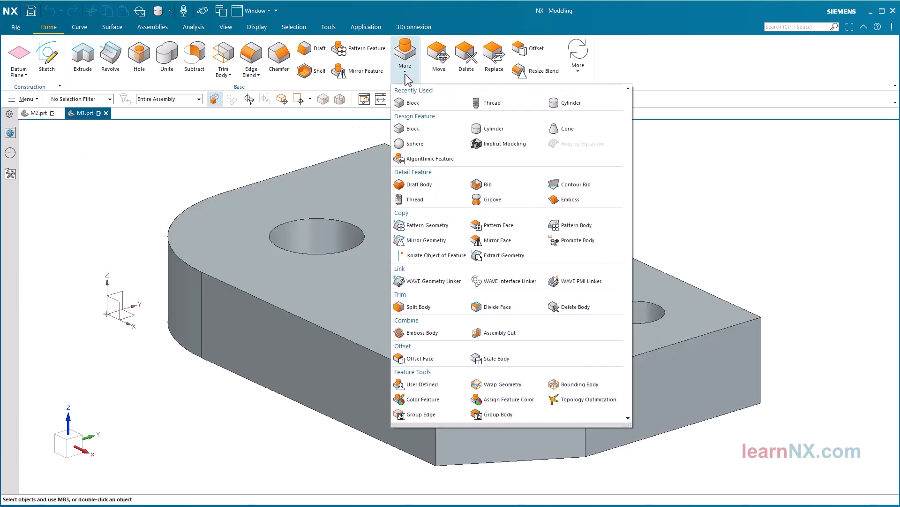
left_click(486, 132)
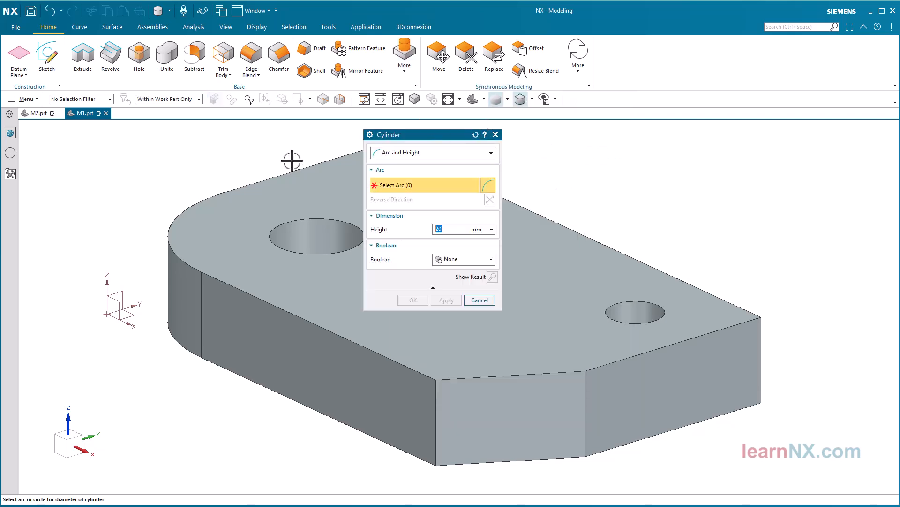
left_click(190, 204)
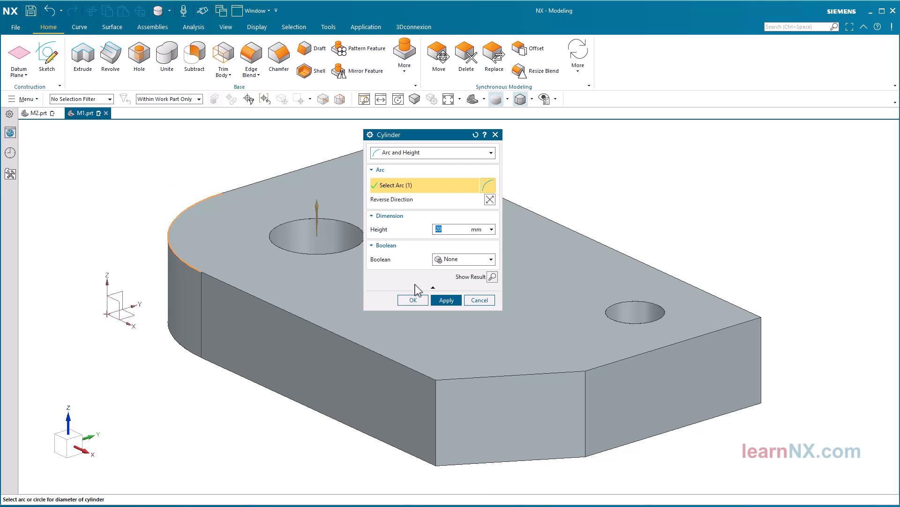
left_click(445, 300)
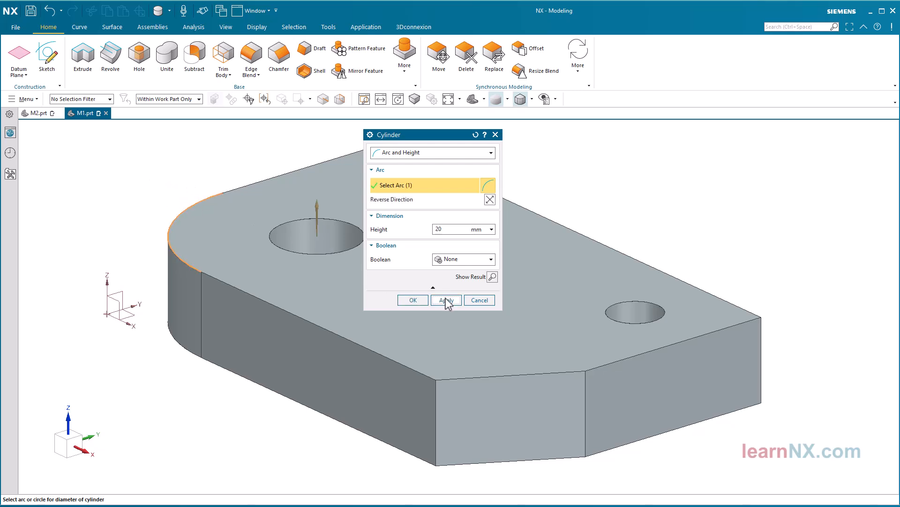
Create a second 20 mm high cylinder from the small hole's top edge, with its direction reversed to point upward
left_click(622, 302)
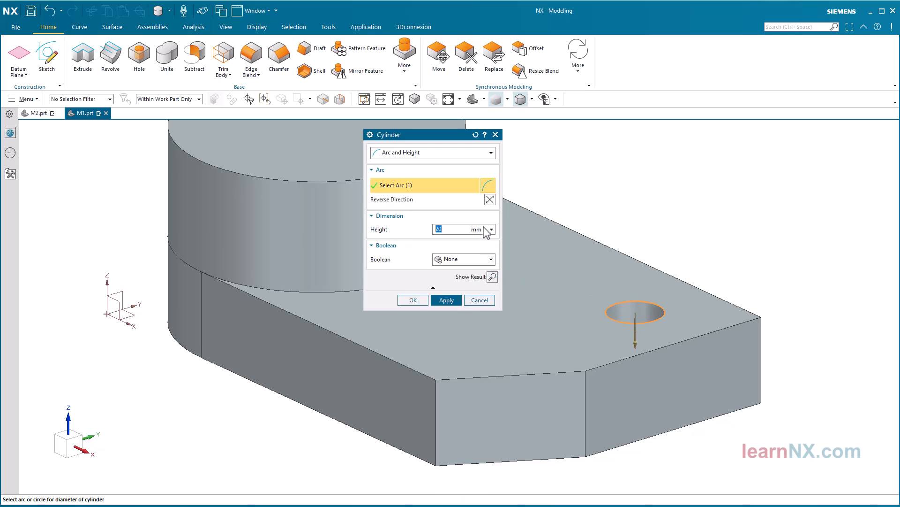
left_click(489, 199)
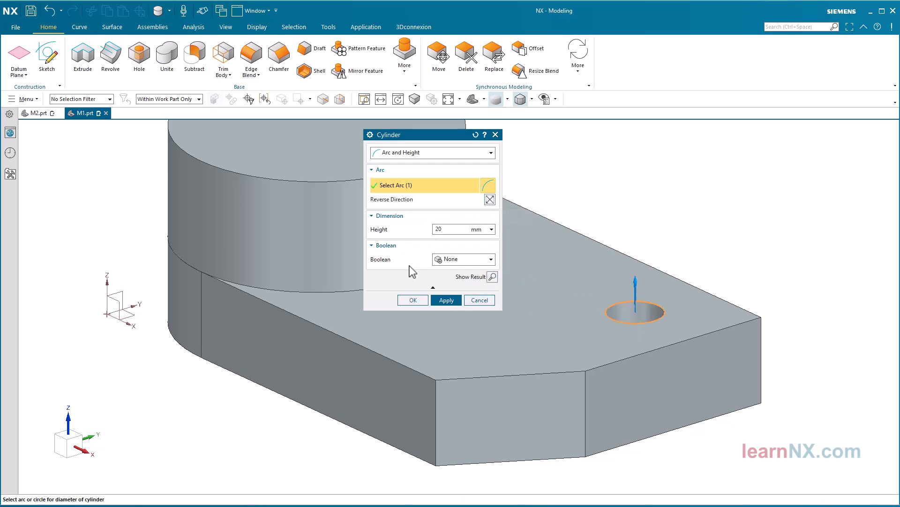
left_click(413, 300)
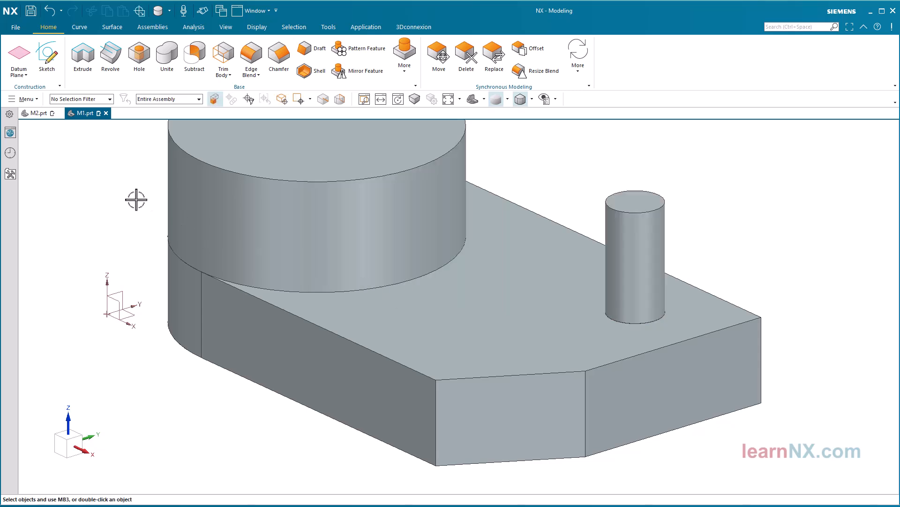
Edit the corner's edge blend under the large cylinder and set its radius to 12 mm
double_click(194, 280)
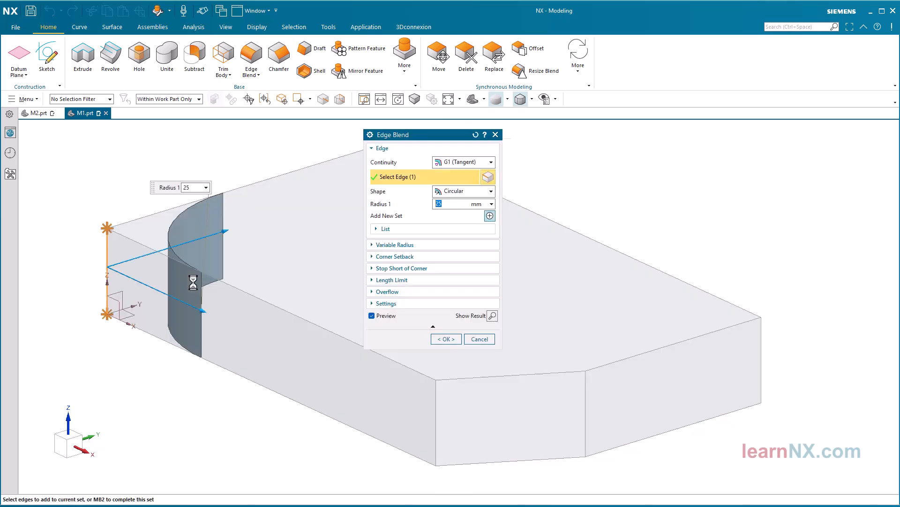
left_click_drag(204, 305, 157, 279)
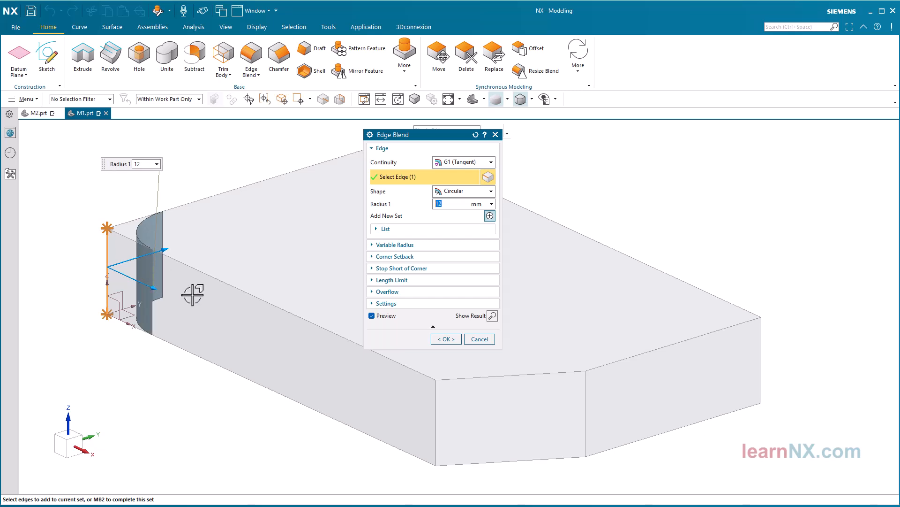
left_click(448, 339)
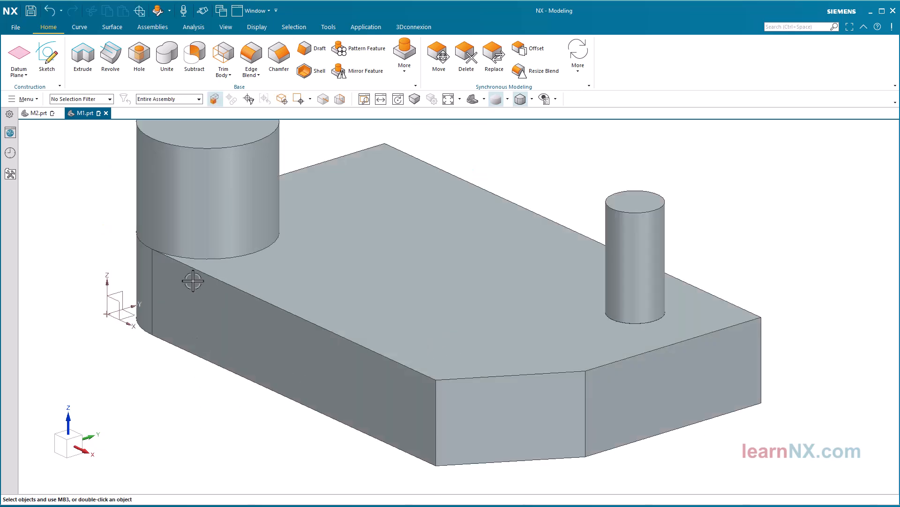
Undo the edge blend radius change and both cylinders in M1.prt
left_click(49, 10)
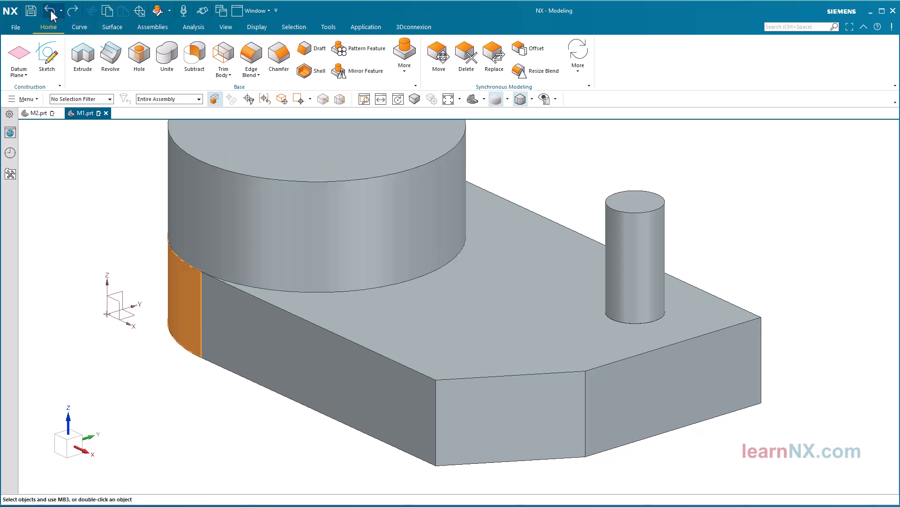
left_click(50, 11)
left_click(50, 12)
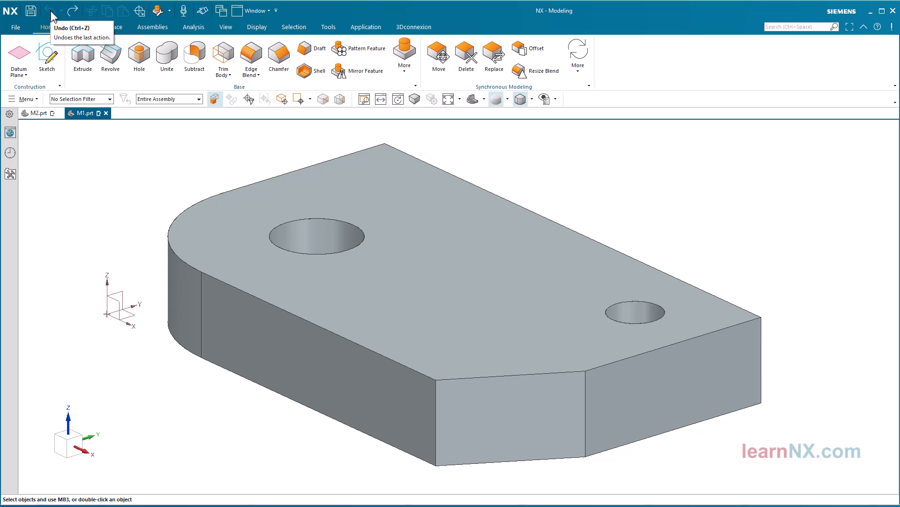
In M2.prt, start a Cylinder feature defined by Axis, Diameter, and Height, keeping the datum coordinate system unobstructed
left_click(46, 116)
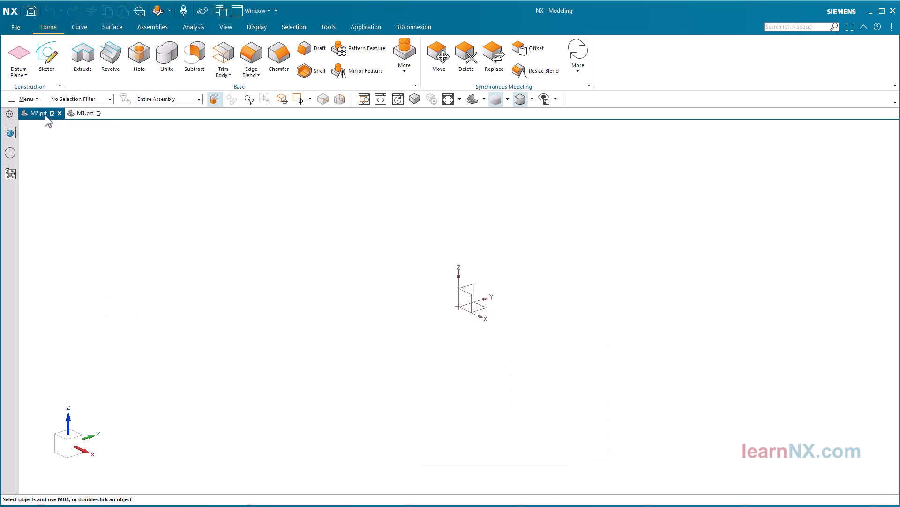
left_click(411, 75)
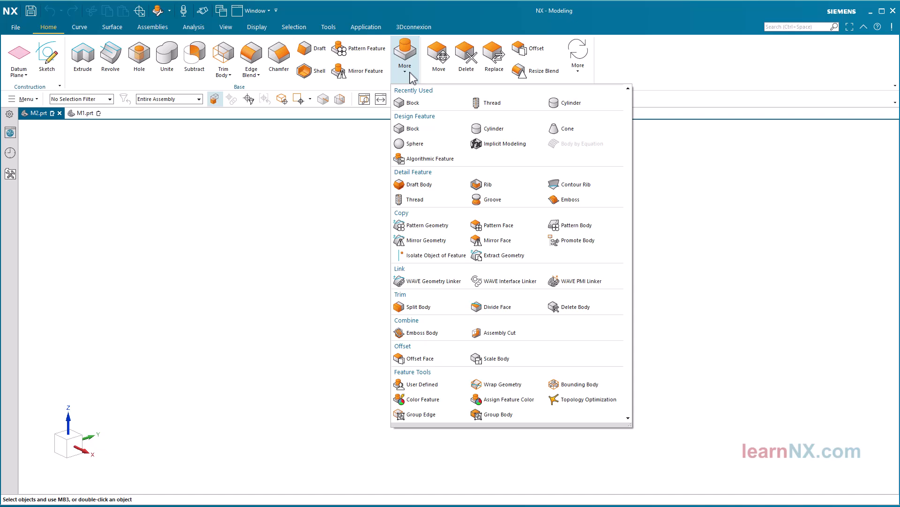
left_click(490, 130)
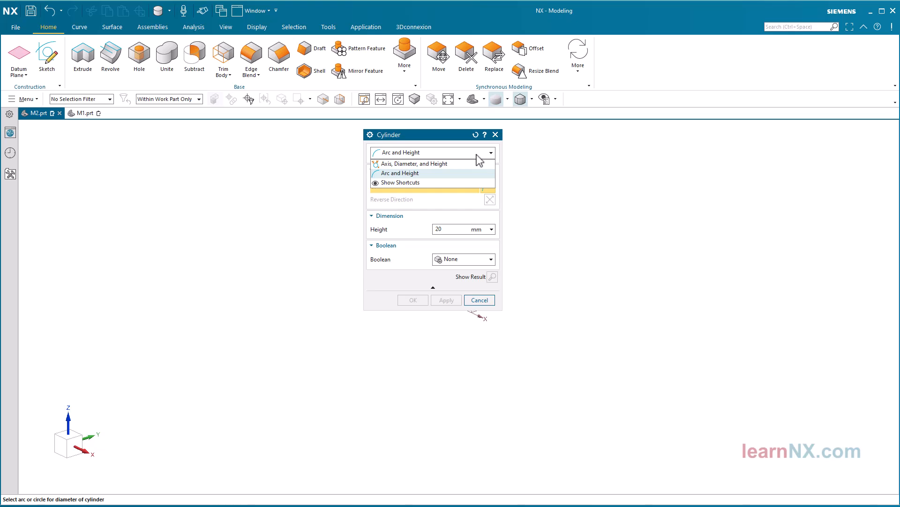
left_click(472, 164)
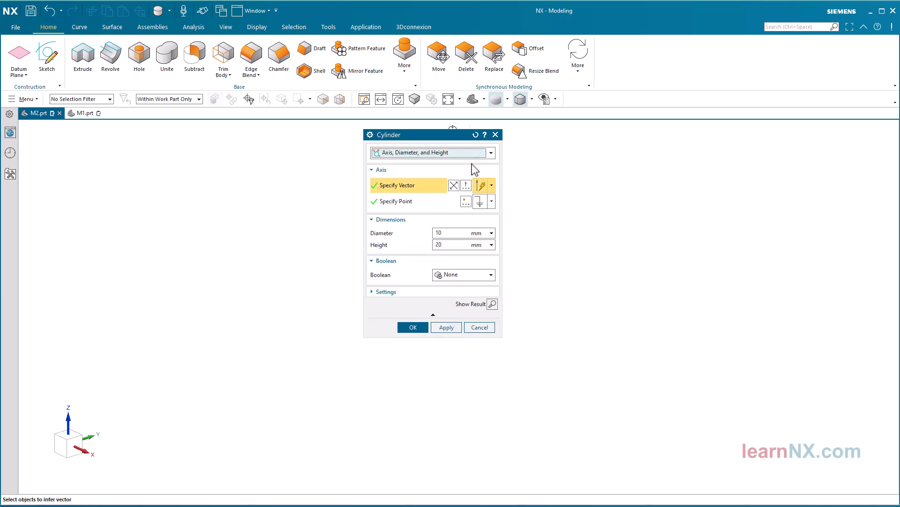
left_click_drag(426, 136, 300, 139)
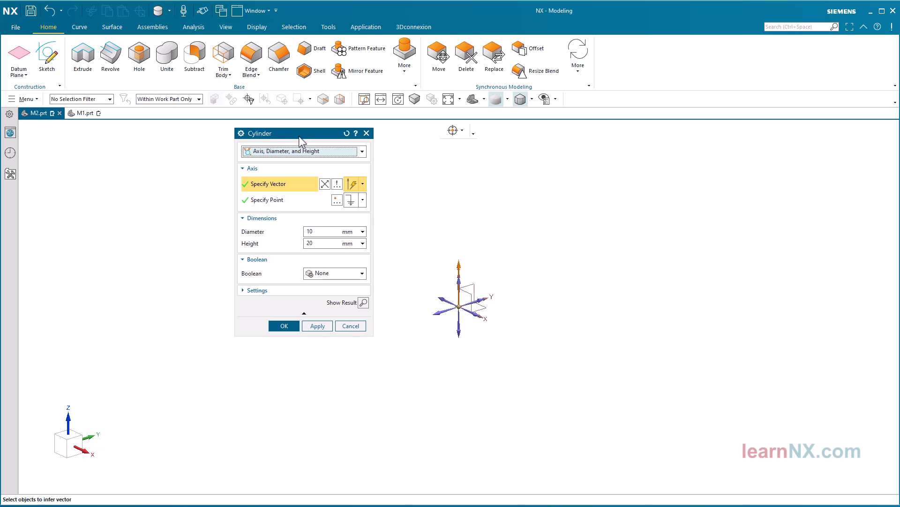
Define the cylinder's axis along the ZC direction with its base point at the WCS origin
left_click(364, 185)
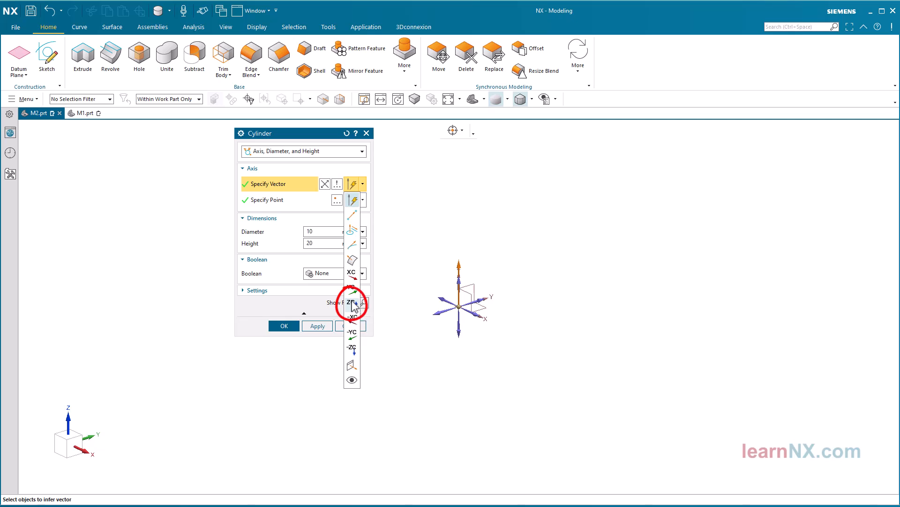
left_click(353, 302)
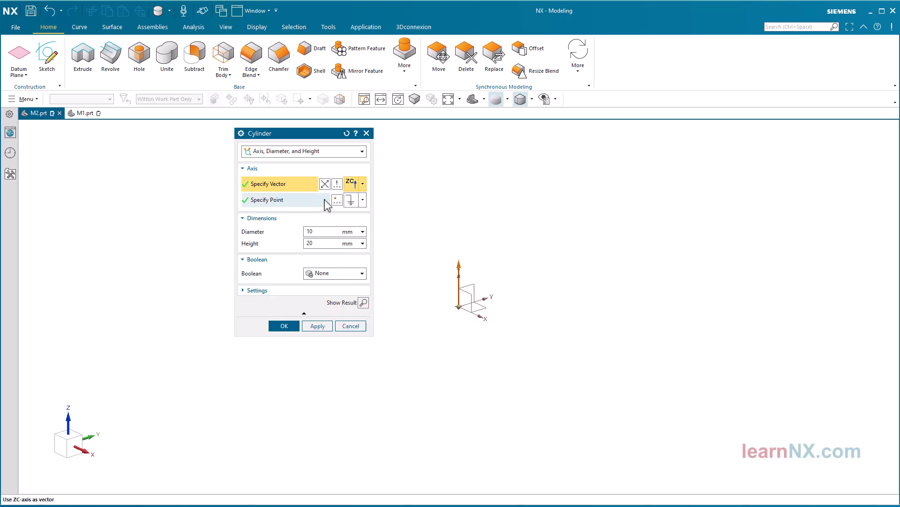
left_click(337, 201)
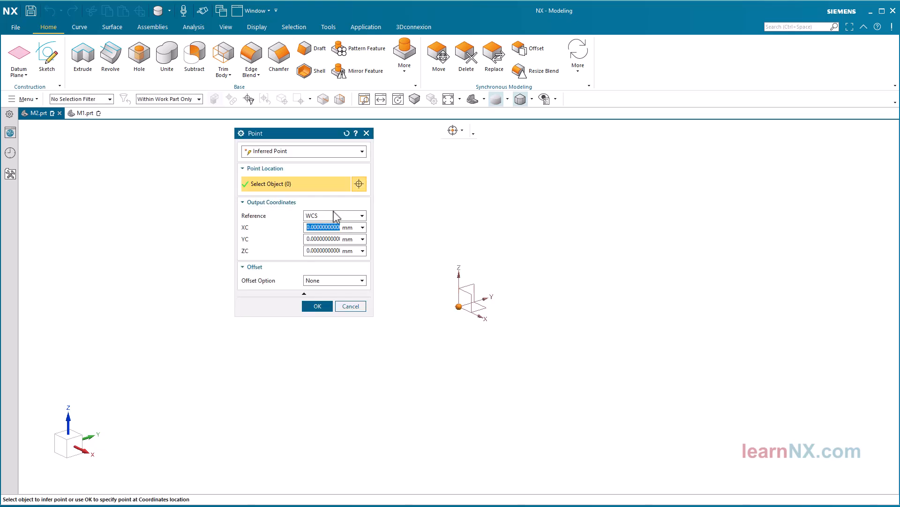
left_click(322, 305)
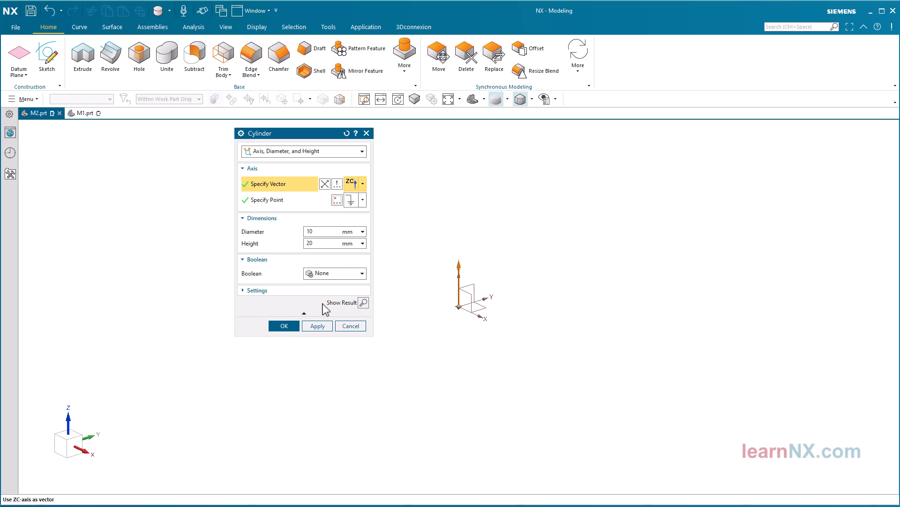
Create the cylinder with a diameter of 20 mm and a height of 100 mm, and fit it in the view
left_click_drag(312, 231, 302, 247)
type("20")
type("100")
key("Return")
left_click(283, 326)
left_click(282, 326)
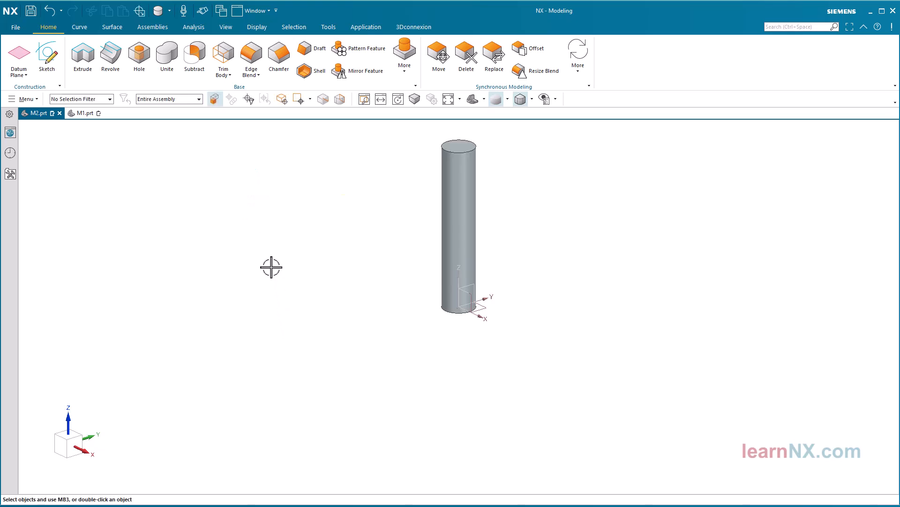
key("ctrl+f")
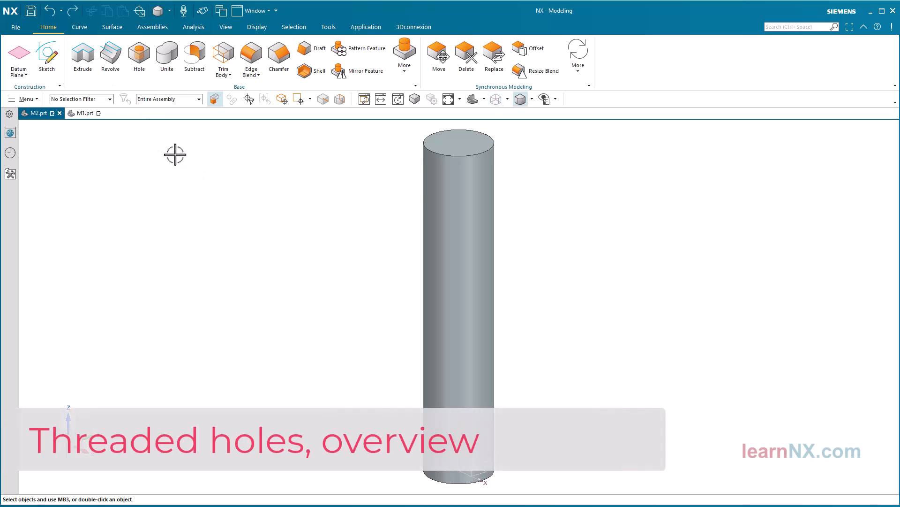
Start a Hole feature in M2.prt with the Threaded hole type
left_click(147, 70)
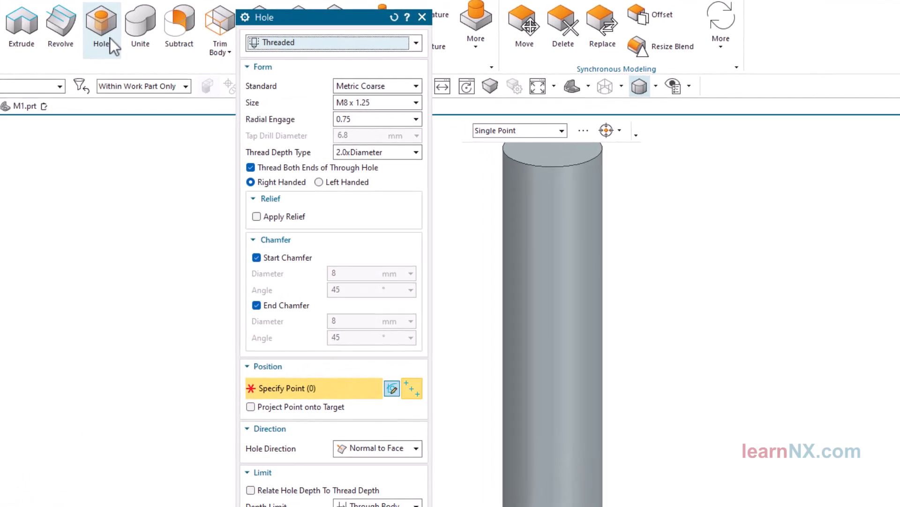
left_click(320, 46)
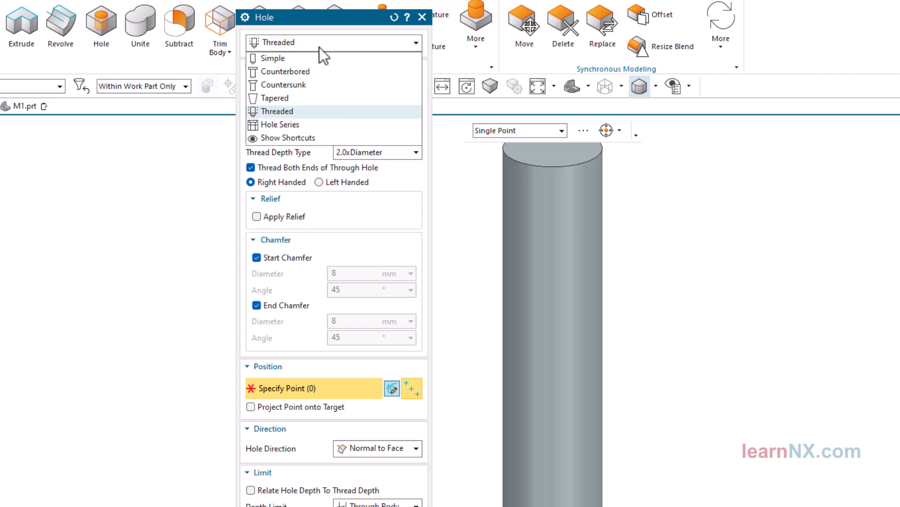
left_click(331, 113)
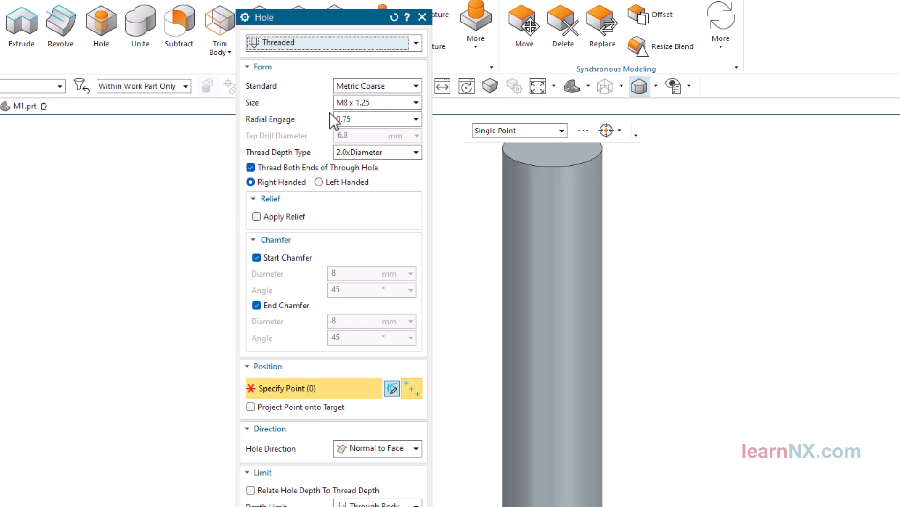
Set the hole's thread standard to Inch NPS and look through its available sizes
left_click(410, 88)
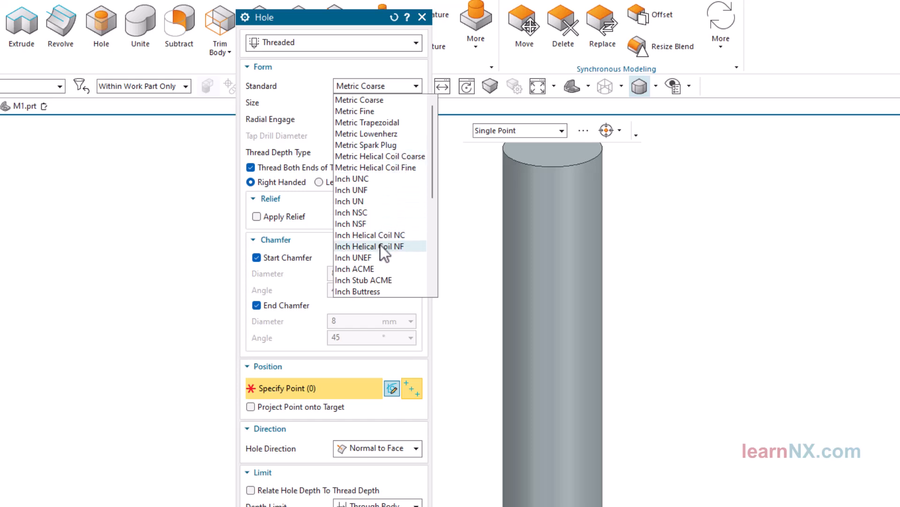
scroll(386, 249, "down", 3)
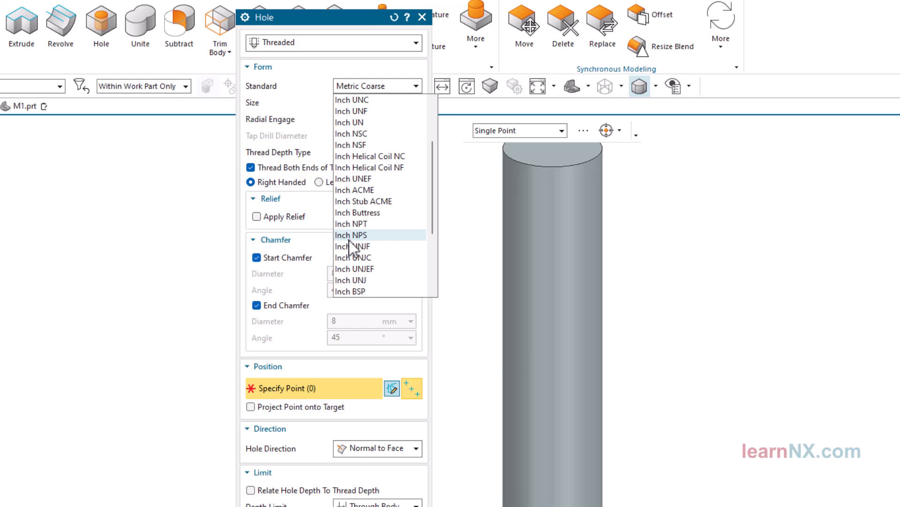
left_click(353, 239)
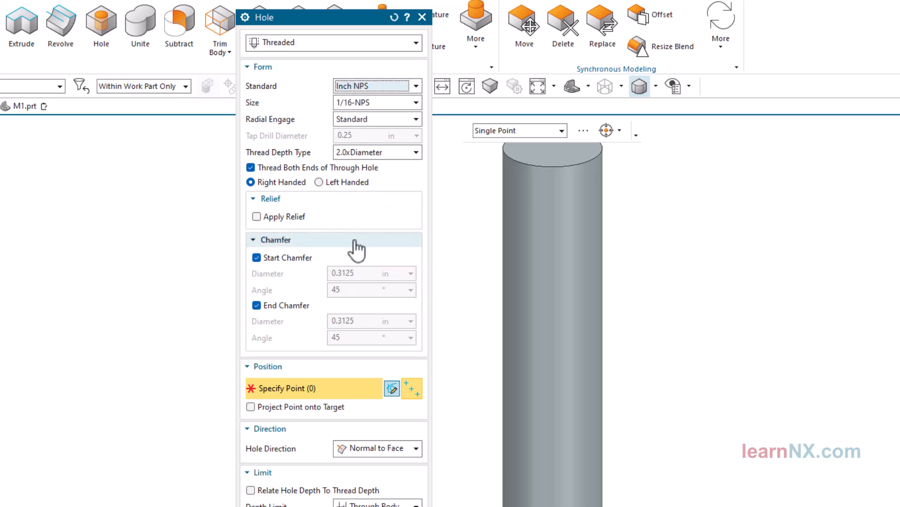
left_click(407, 103)
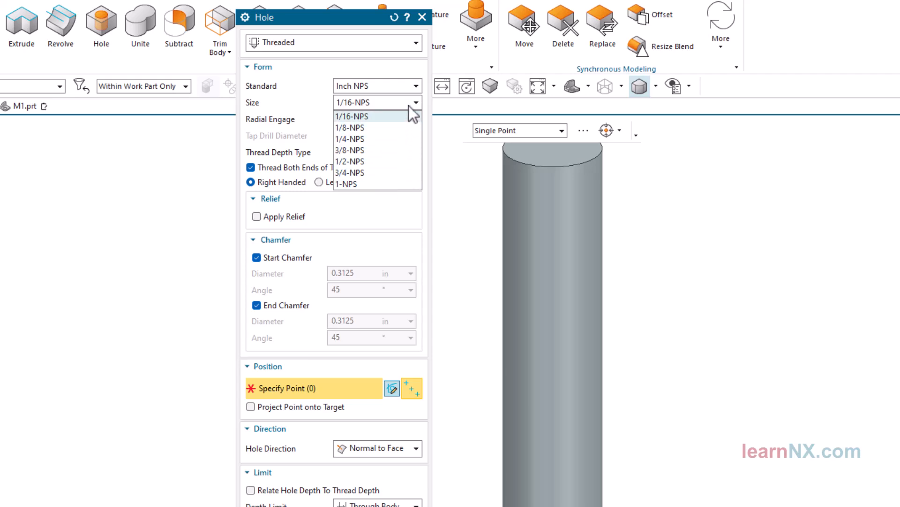
Set the threaded hole's standard to Metric Coarse and its size to M8 x 1.25
left_click(402, 86)
left_click(401, 86)
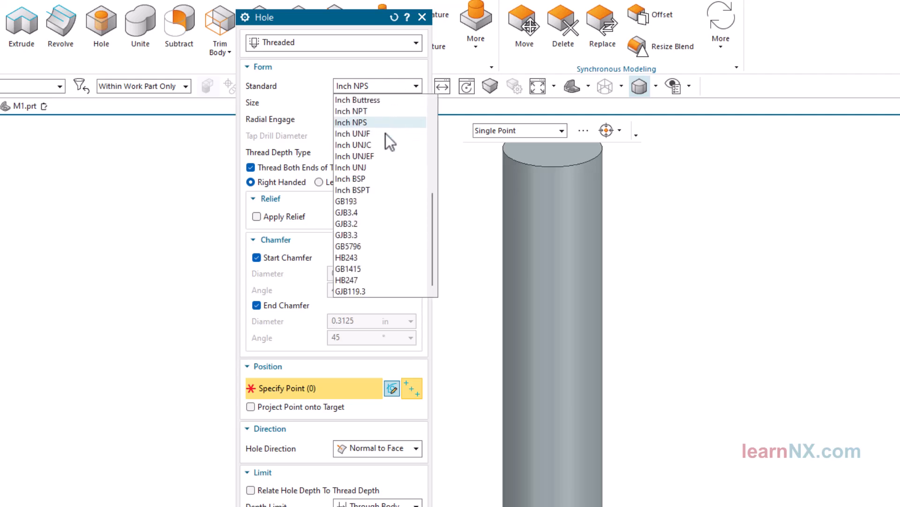
scroll(383, 159, "up", 2)
left_click_drag(434, 202, 442, 121)
left_click(392, 100)
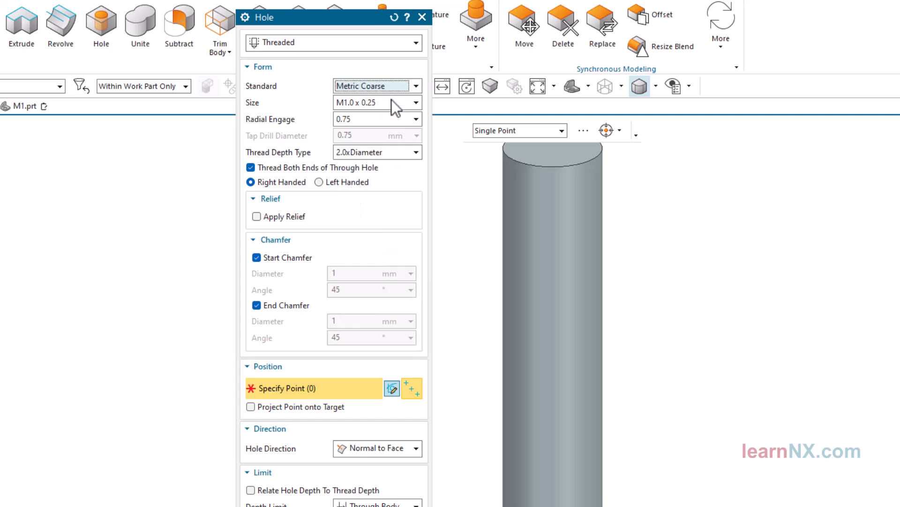
left_click(394, 103)
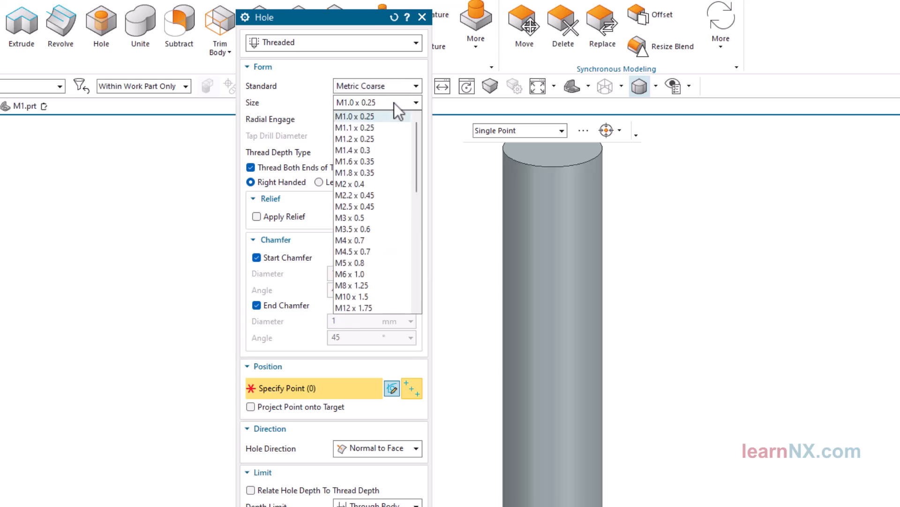
left_click(350, 286)
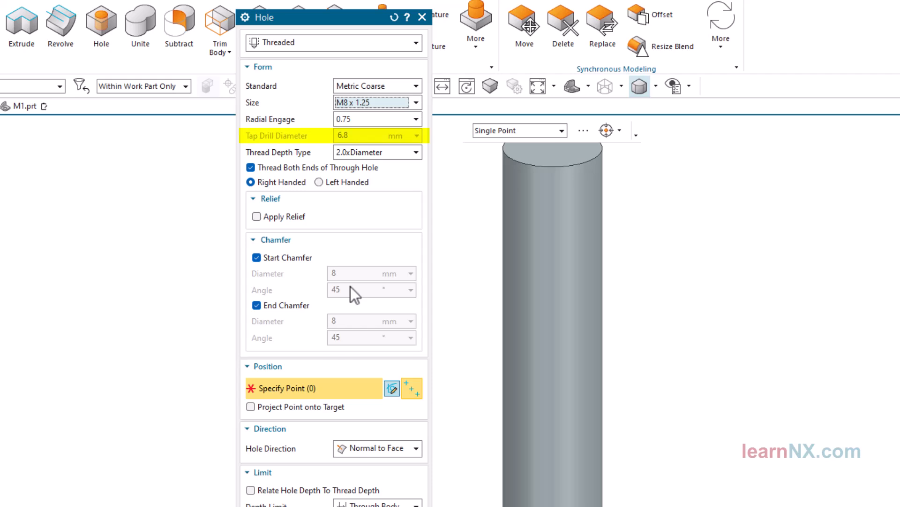
Try radial engage 0.5 and Custom with a 7 mm tap drill diameter for the threaded hole, and restore it to 0.75
left_click(416, 119)
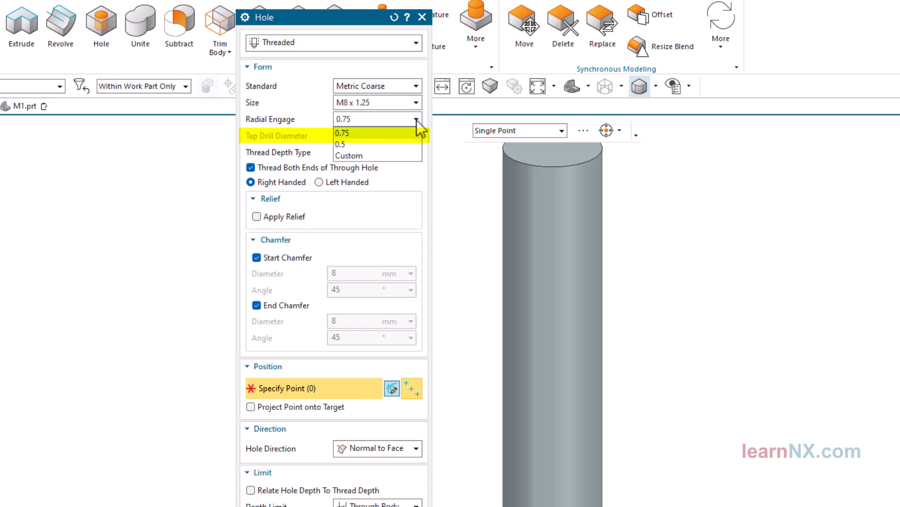
left_click(409, 145)
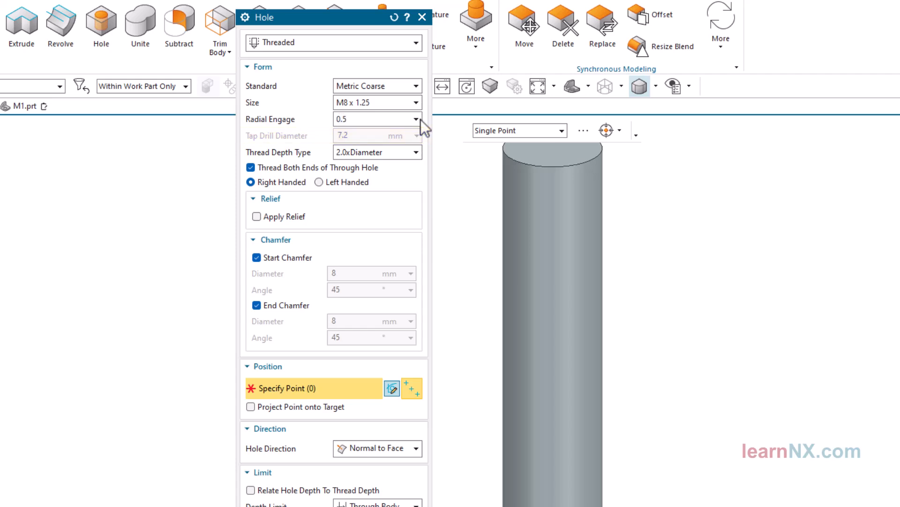
left_click(420, 120)
left_click(403, 154)
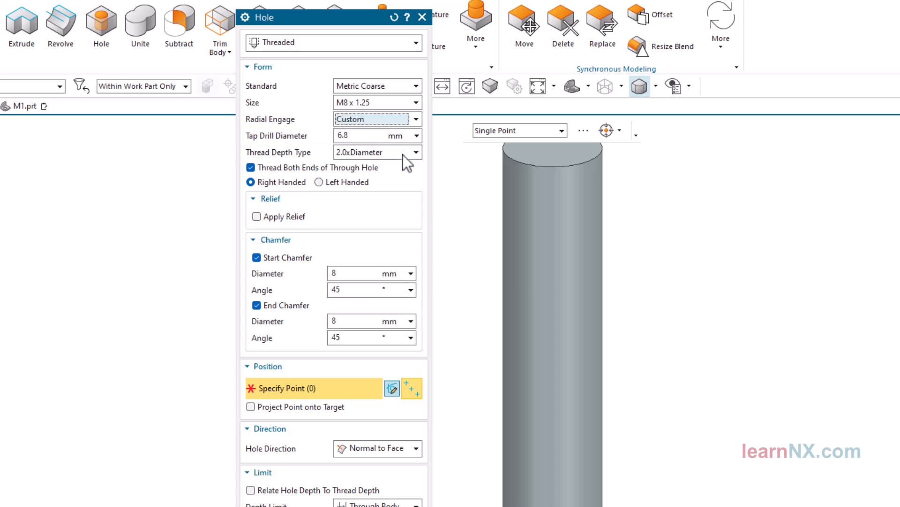
double_click(362, 134)
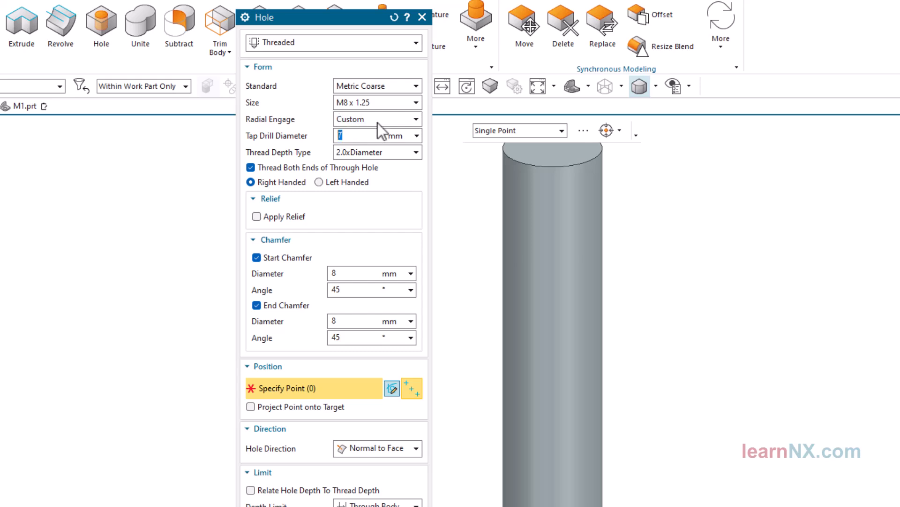
left_click(378, 123)
left_click(373, 134)
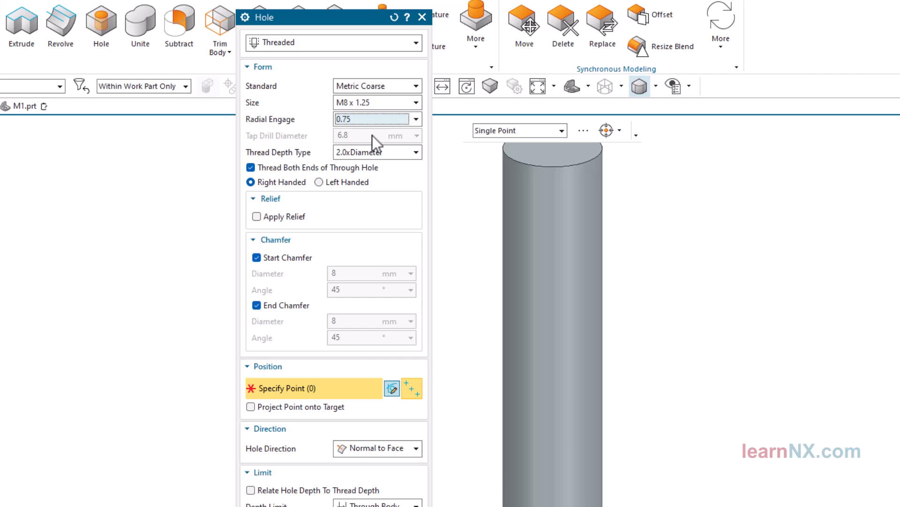
Try the Custom and Full thread depth types for the M8 hole, and return to 2.0xDiameter
left_click(399, 156)
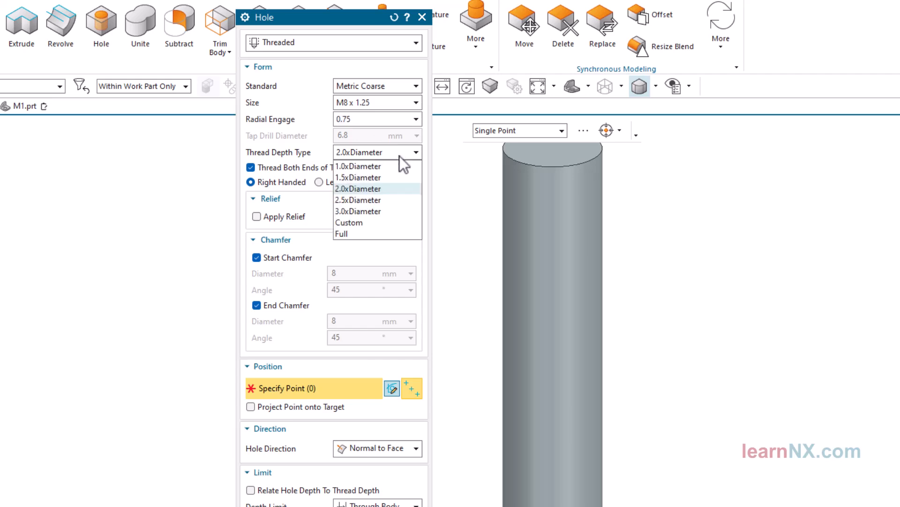
left_click(381, 223)
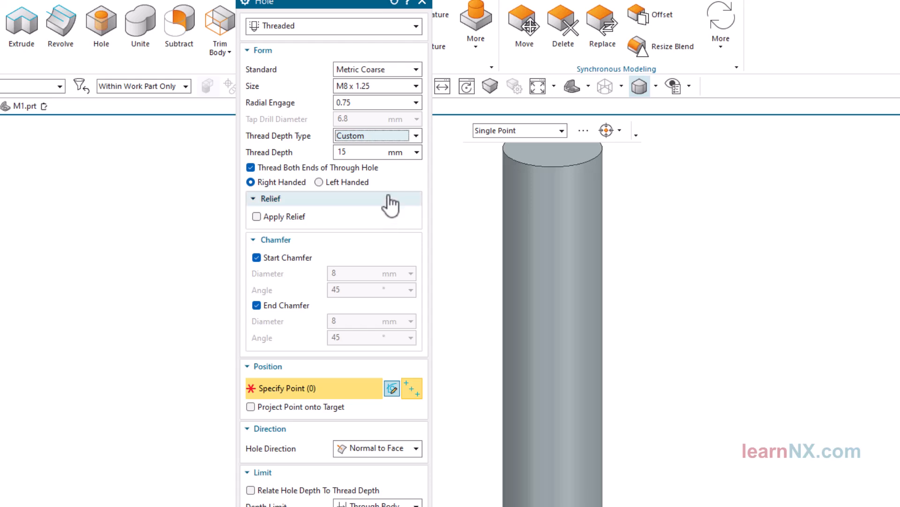
left_click(398, 141)
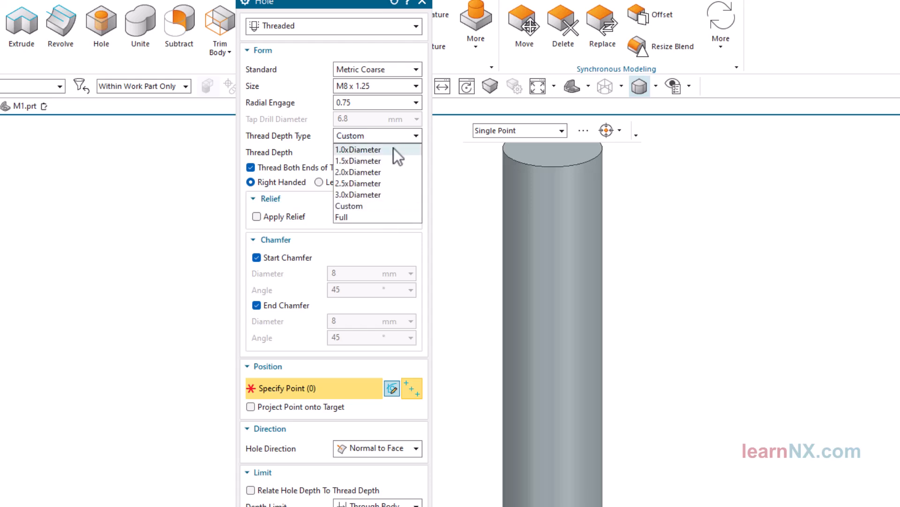
left_click(368, 217)
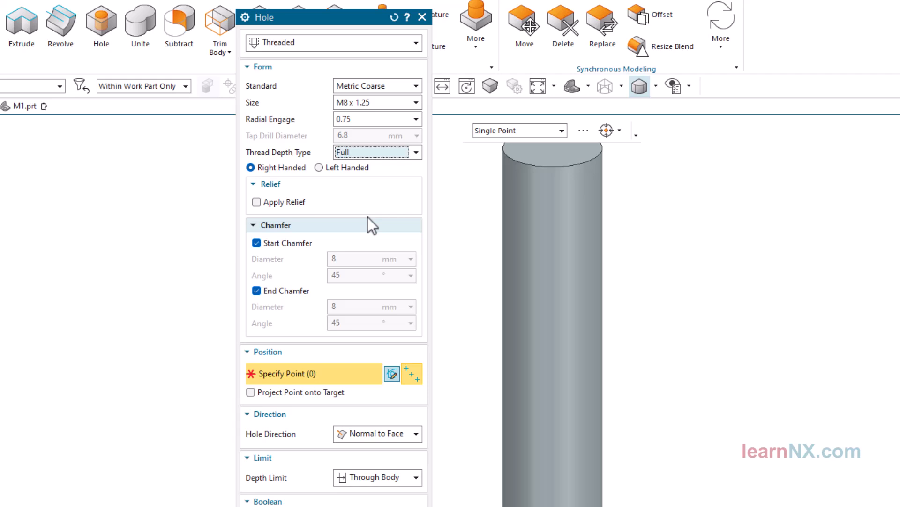
left_click(392, 155)
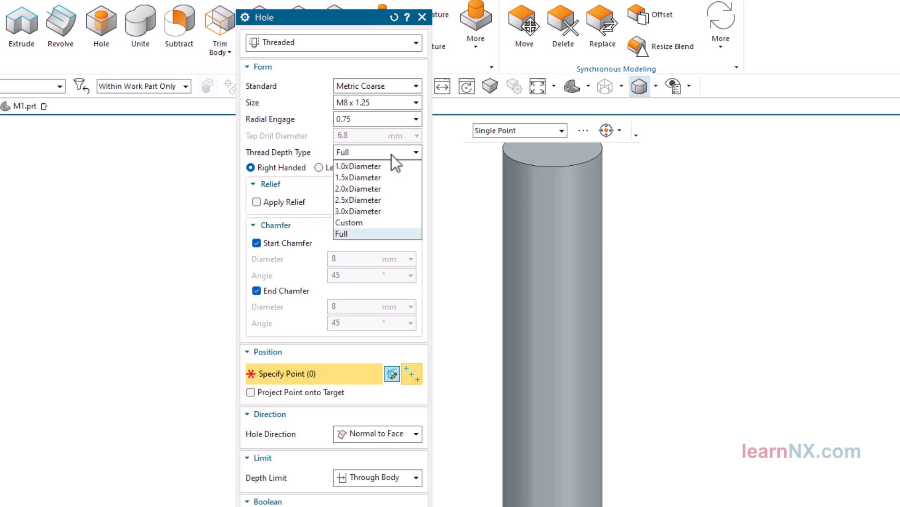
left_click(381, 190)
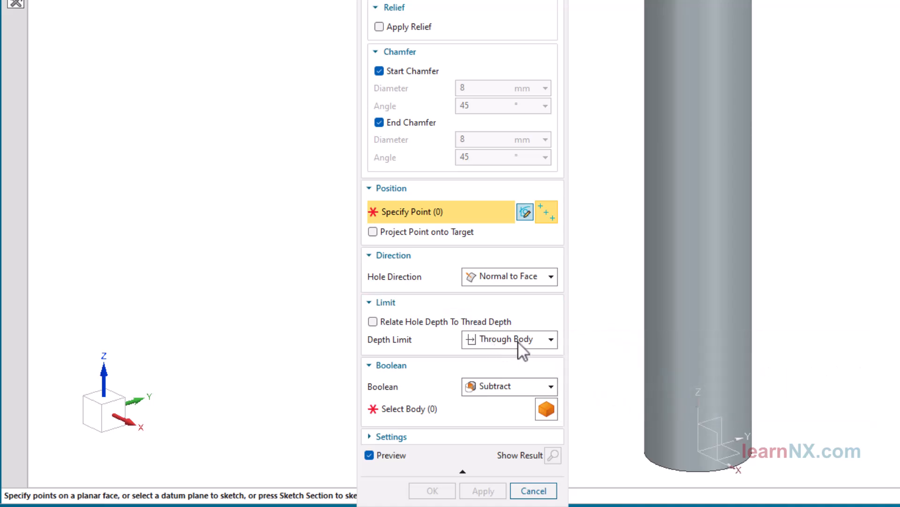
Set the hole's depth limit to Value and relate its depth to the thread depth with a pitch multiple of 4
left_click(519, 342)
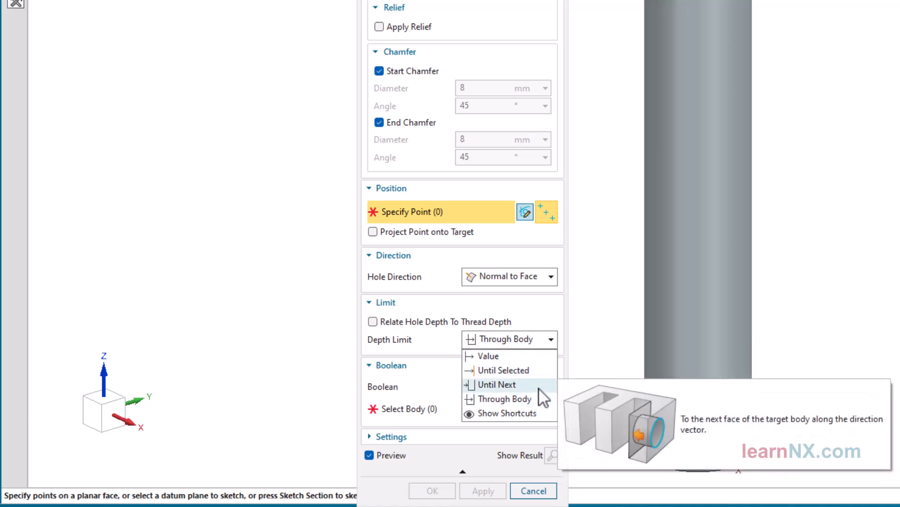
left_click(542, 360)
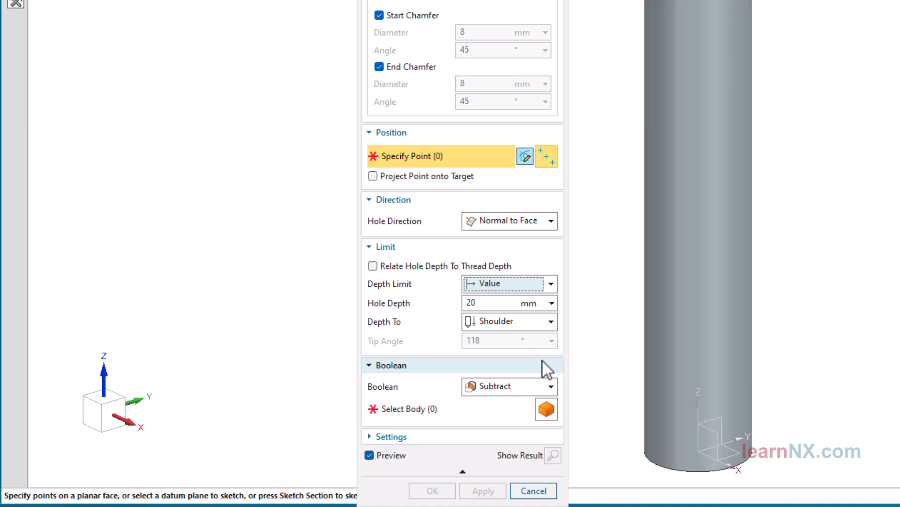
left_click(373, 265)
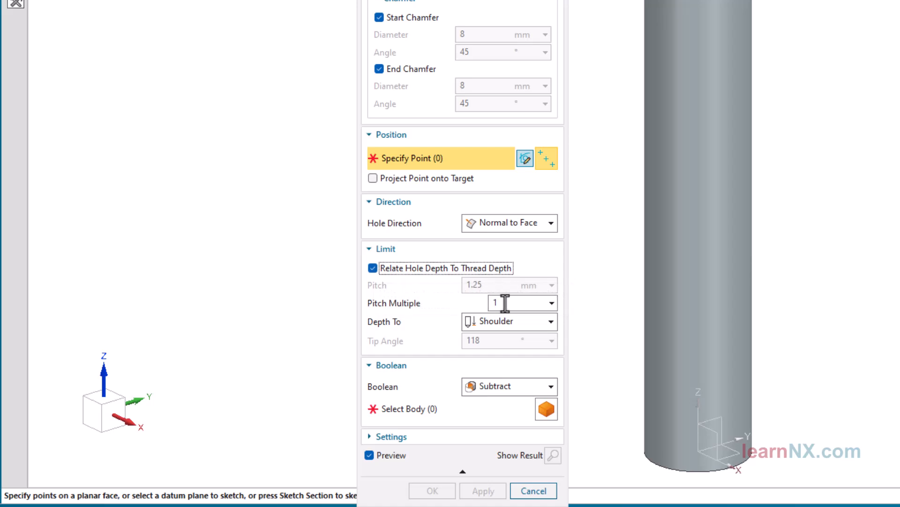
left_click_drag(503, 304, 487, 303)
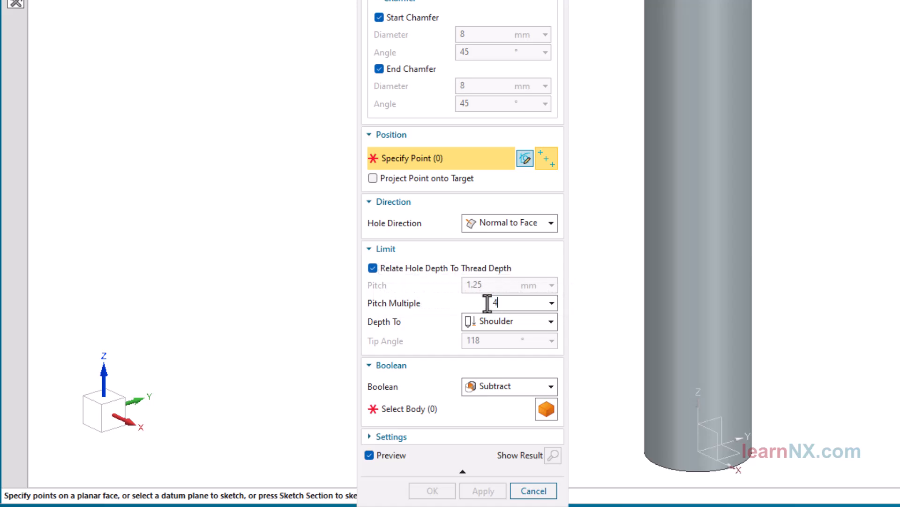
type("4")
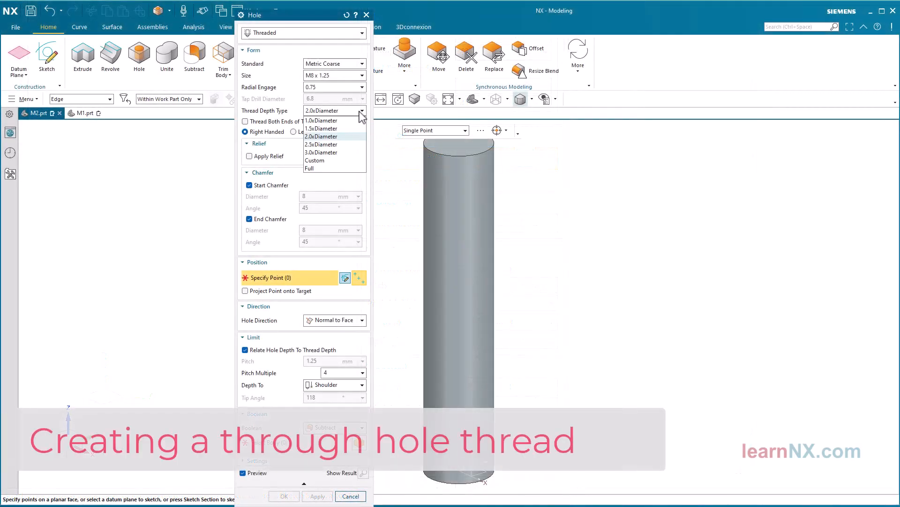
Create the M8 threaded hole at the centre of the cylinder's top face with Full thread depth and a Through Body limit
left_click(325, 168)
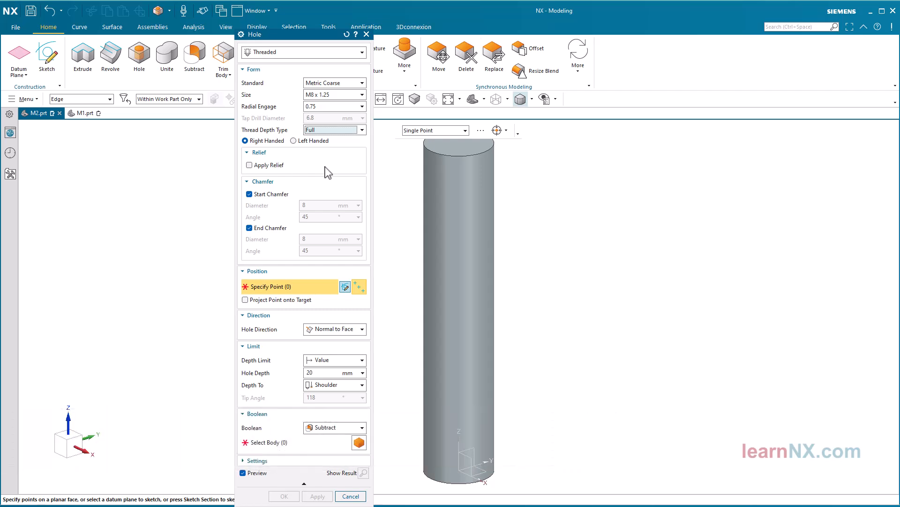
left_click(354, 361)
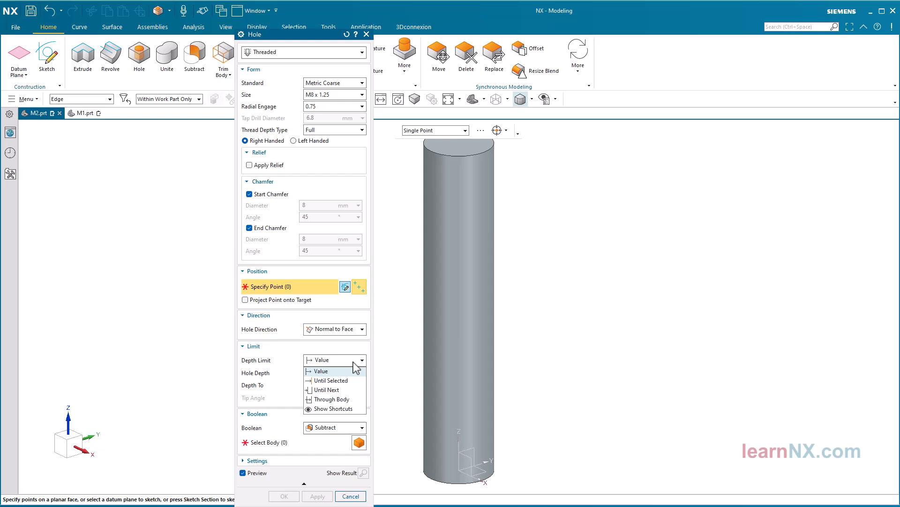
left_click(339, 399)
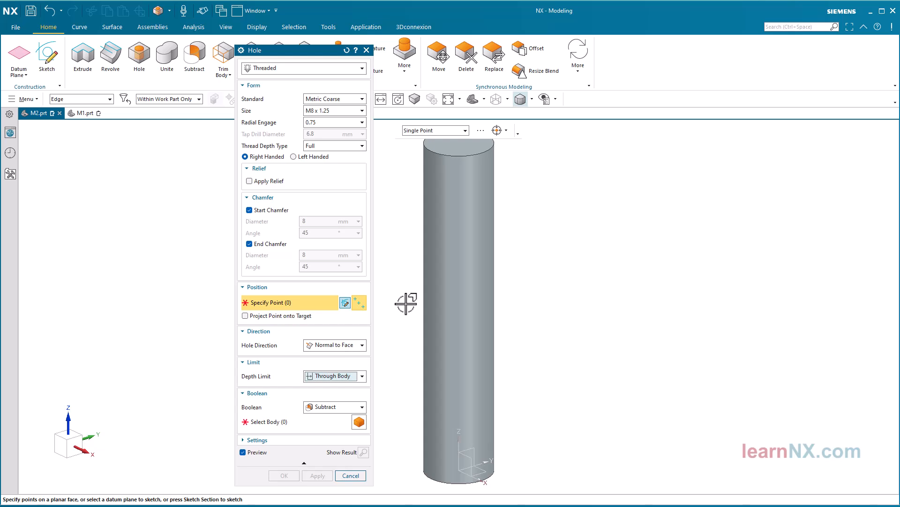
left_click(467, 155)
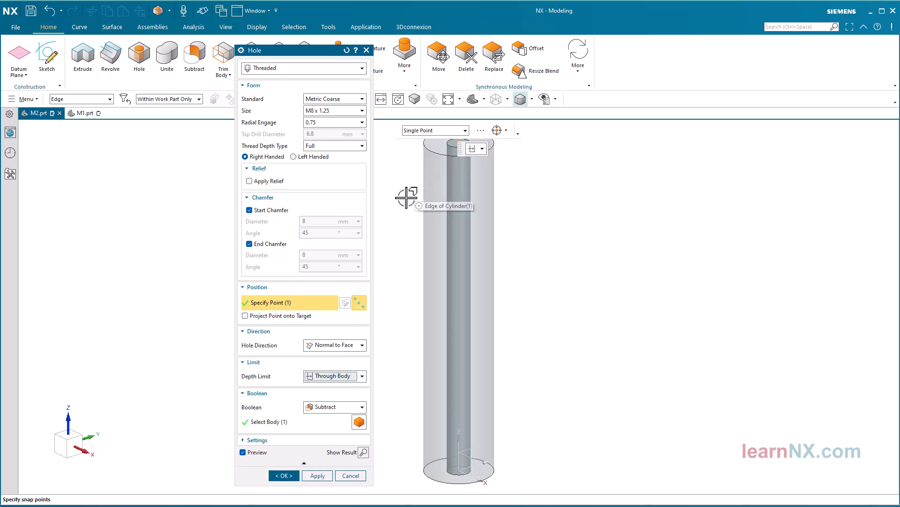
left_click(283, 475)
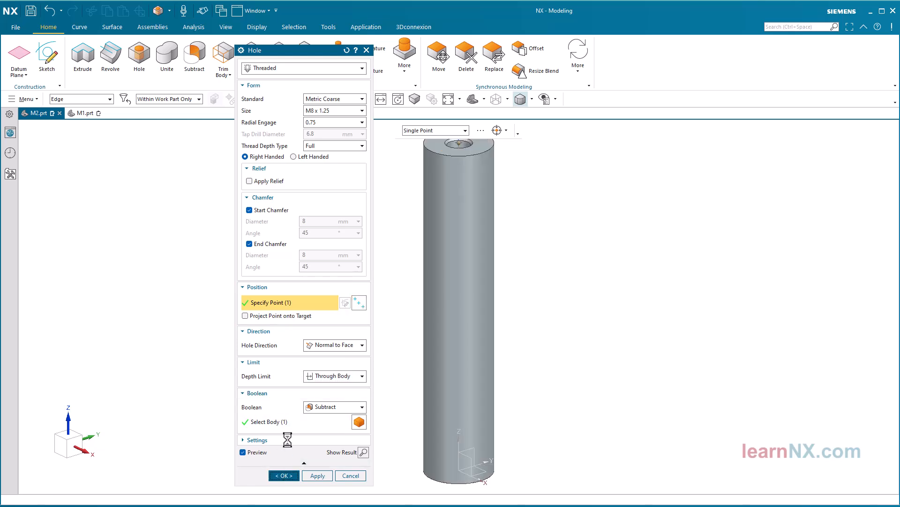
Show the cylinder and its threaded hole in the Static Wireframe display style
left_click(507, 104)
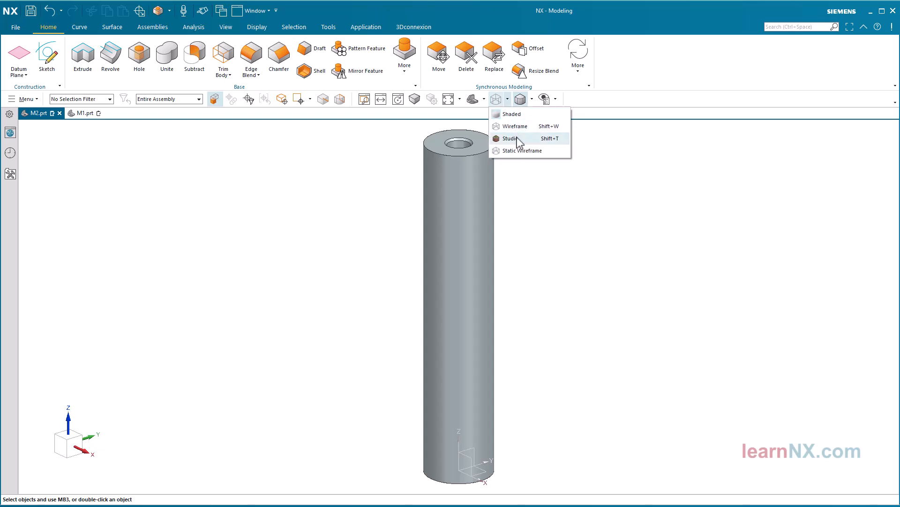
left_click(524, 151)
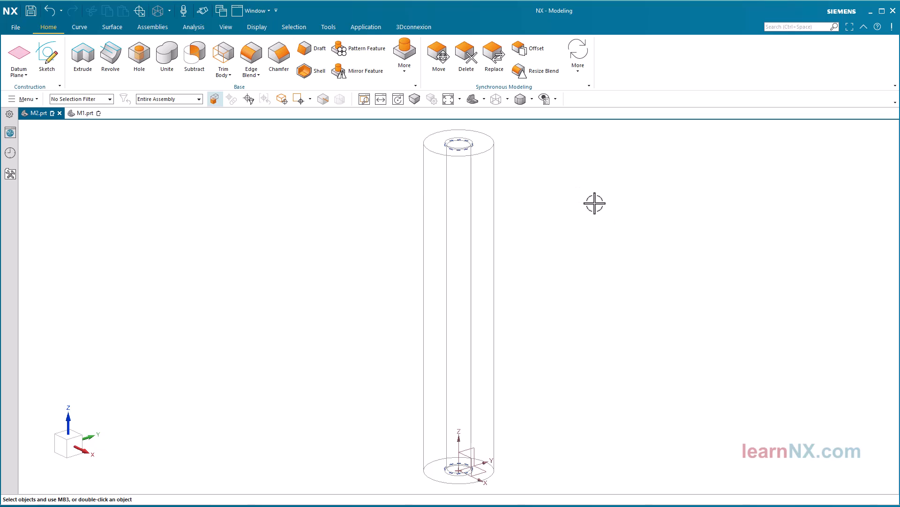
scroll(567, 162, "up", 5)
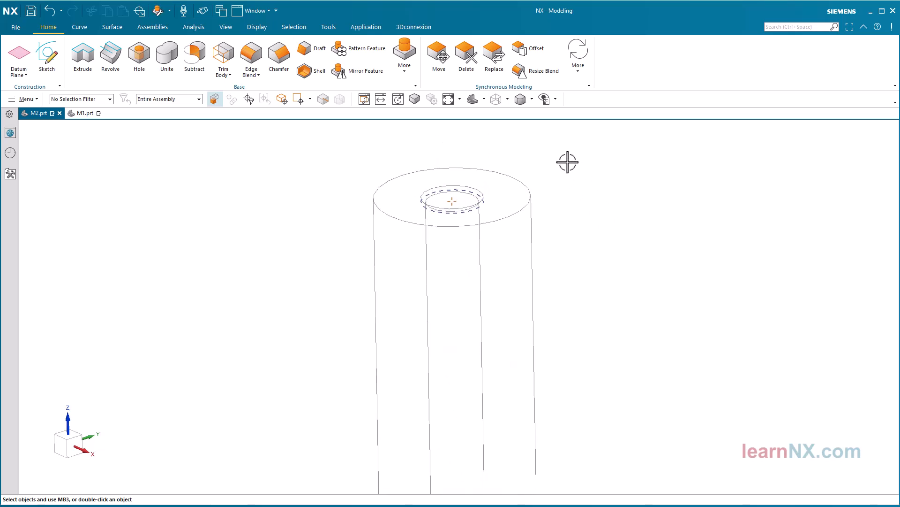
Edit the threaded hole to a 2.0xDiameter thread depth with both ends of the through hole threaded, and fit the view
double_click(427, 205)
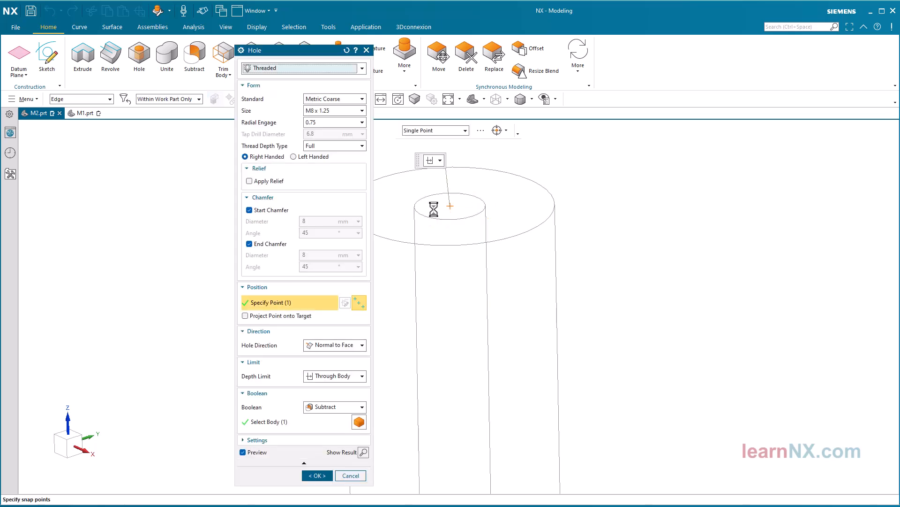
left_click(346, 145)
left_click(342, 172)
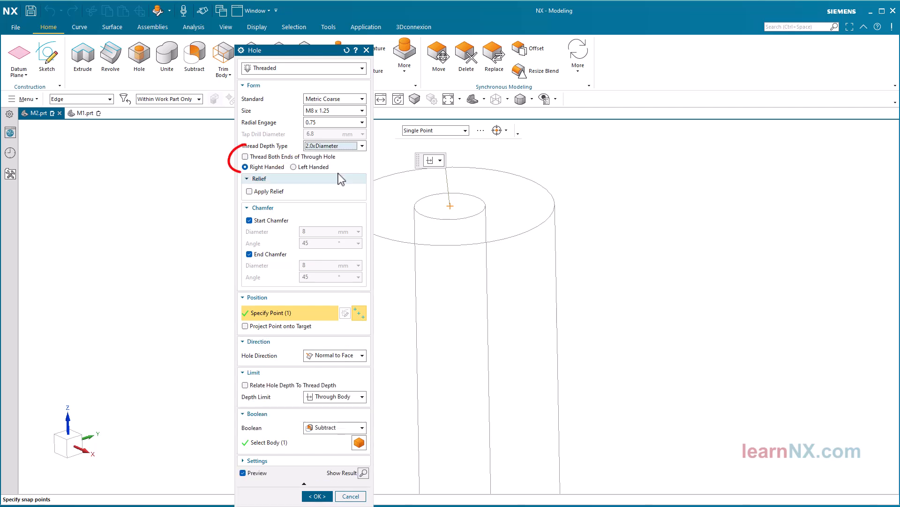
left_click(273, 158)
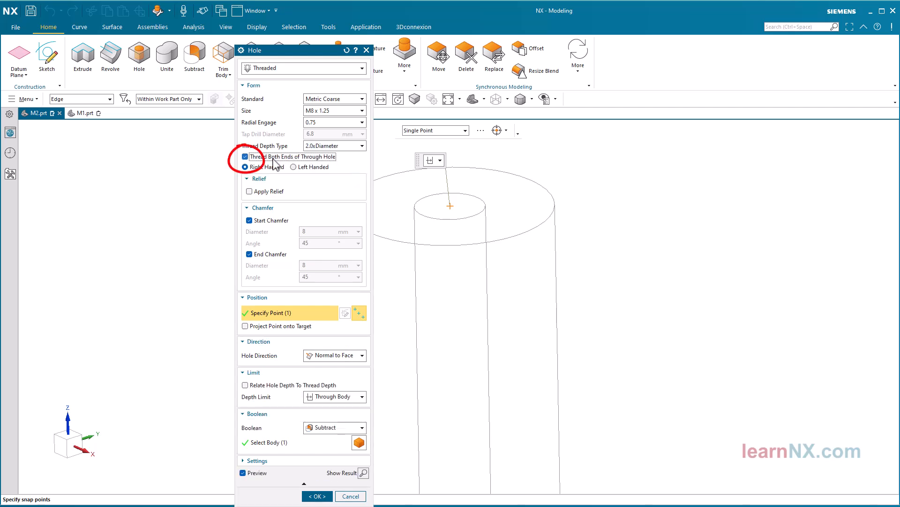
left_click(316, 496)
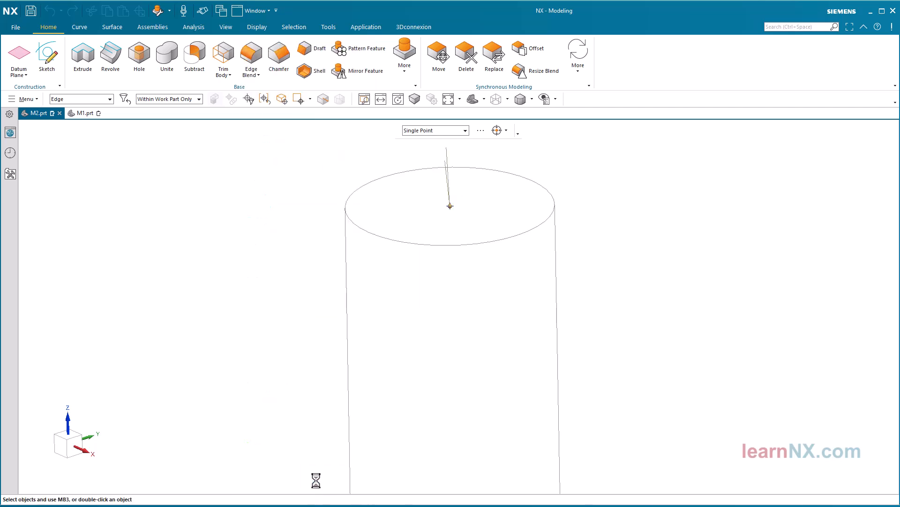
key("ctrl+f")
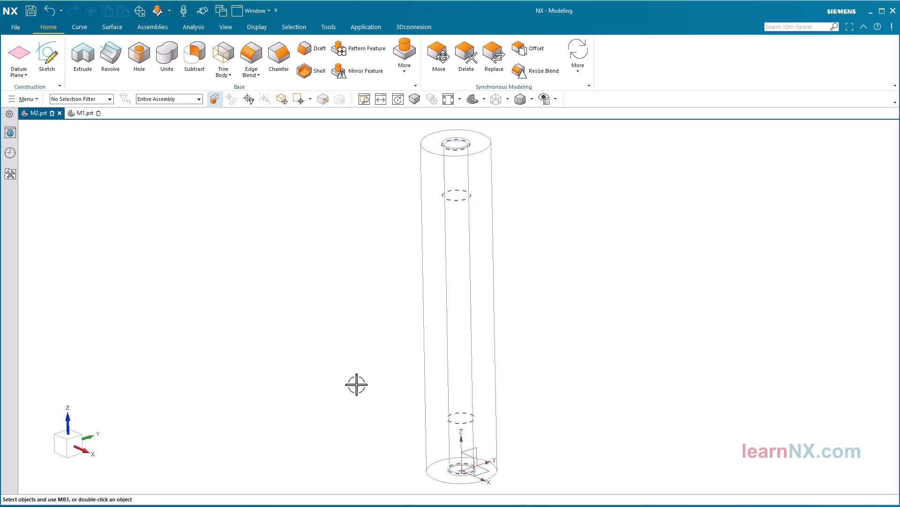
Reapply Static Wireframe and check whether it is enabled among the View Group's display styles for the top border bar
left_click(507, 100)
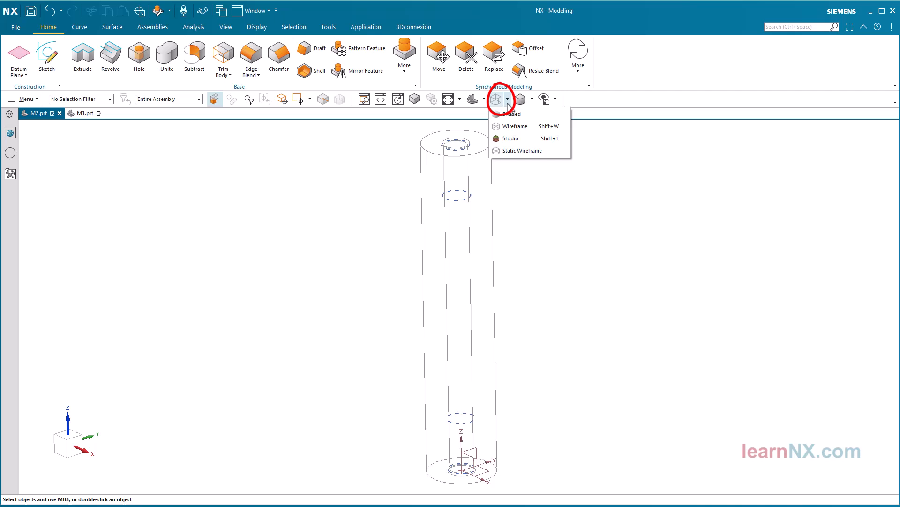
left_click(520, 151)
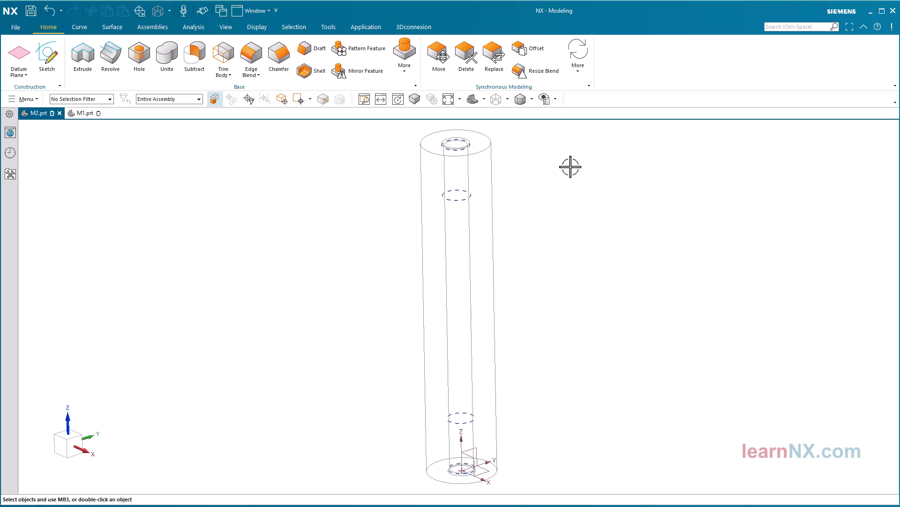
left_click(896, 104)
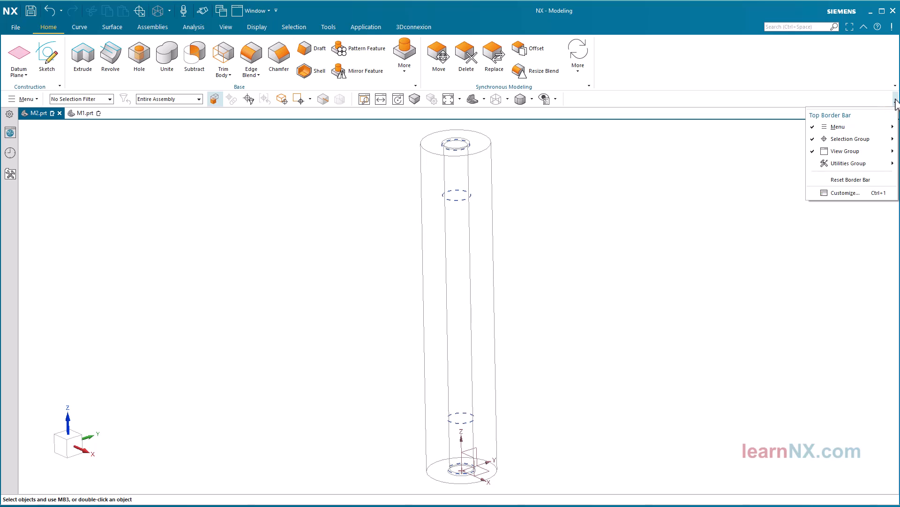
mouse_move(840, 154)
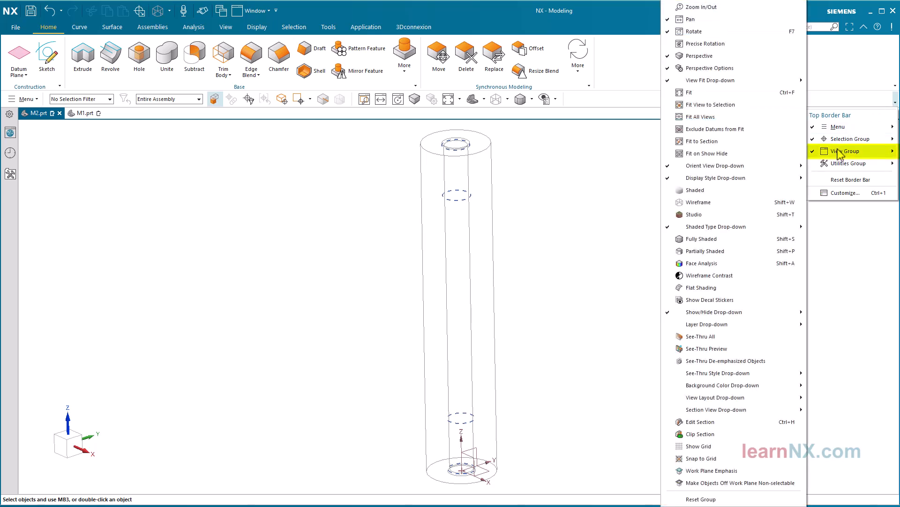
mouse_move(762, 183)
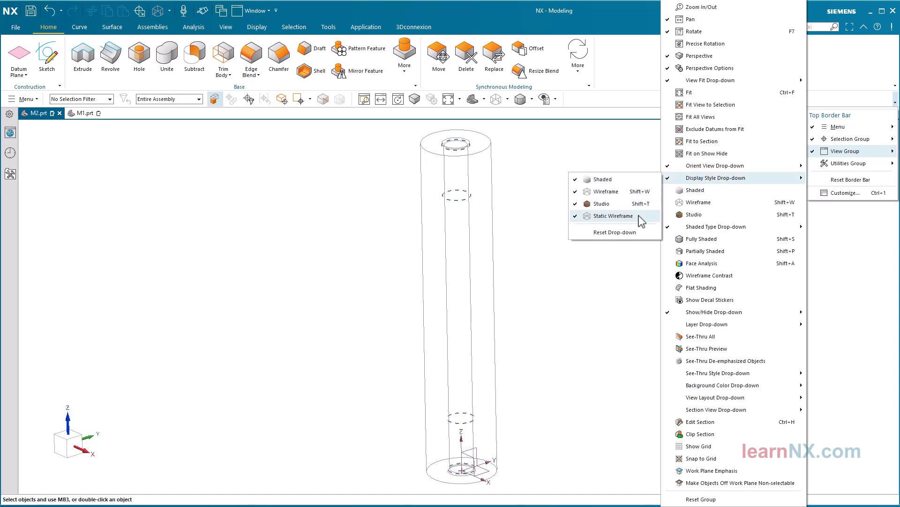
left_click(540, 181)
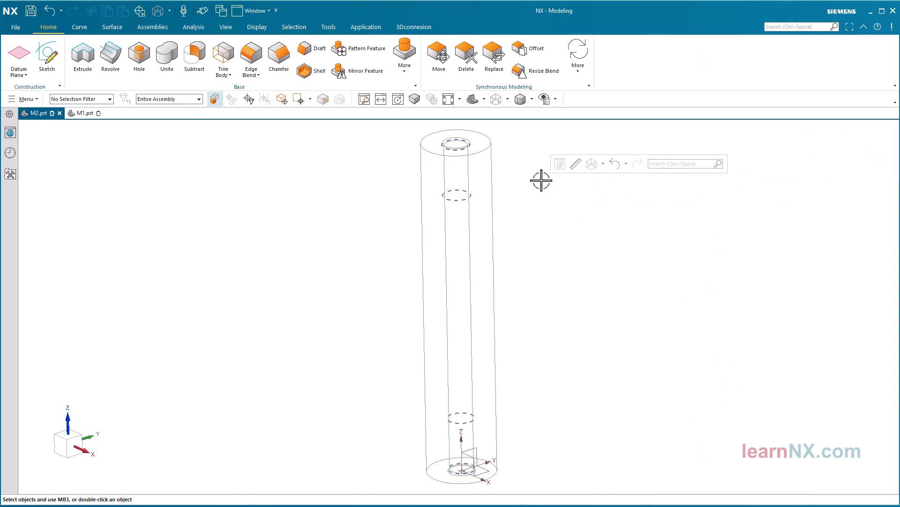
Show the cylinder and its threaded hole in the Shaded display style
left_click(508, 99)
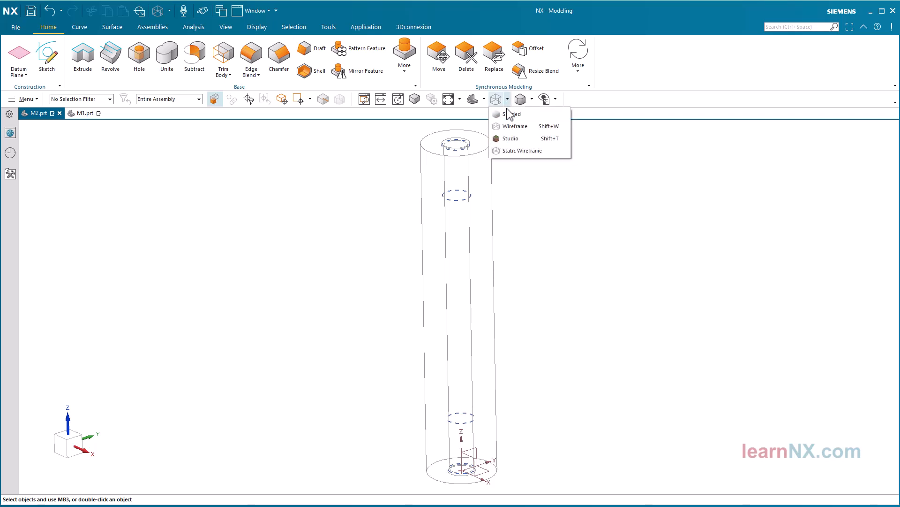
left_click(511, 114)
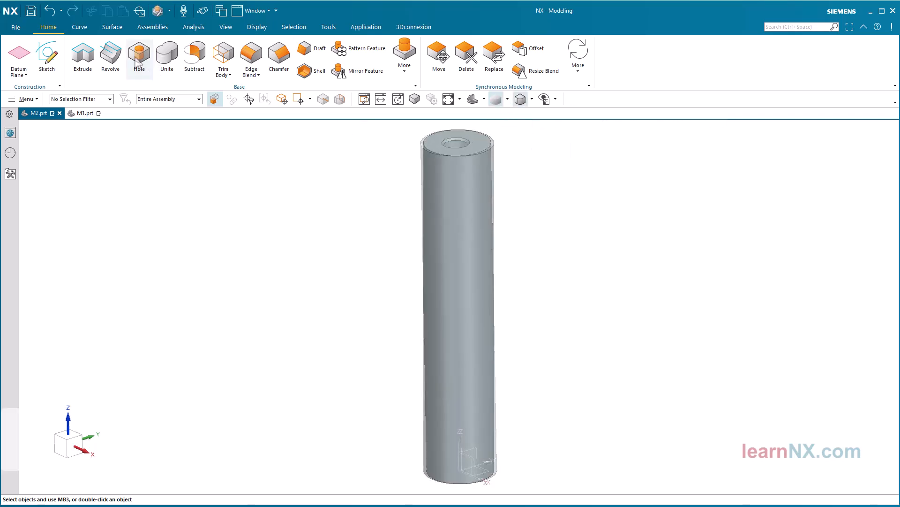
Set up an M8 x 1.25 threaded hole with Full thread depth, Apply Relief enabled and a Custom radial engage
left_click(138, 57)
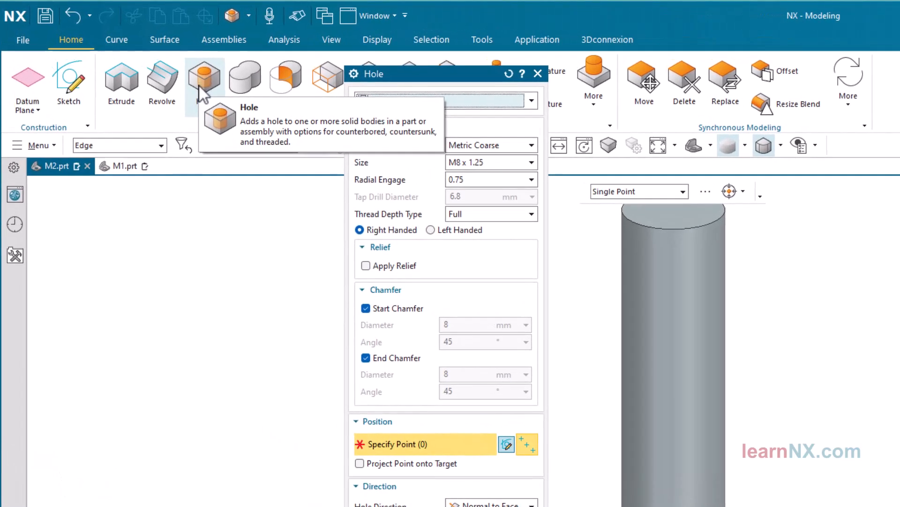
left_click(365, 266)
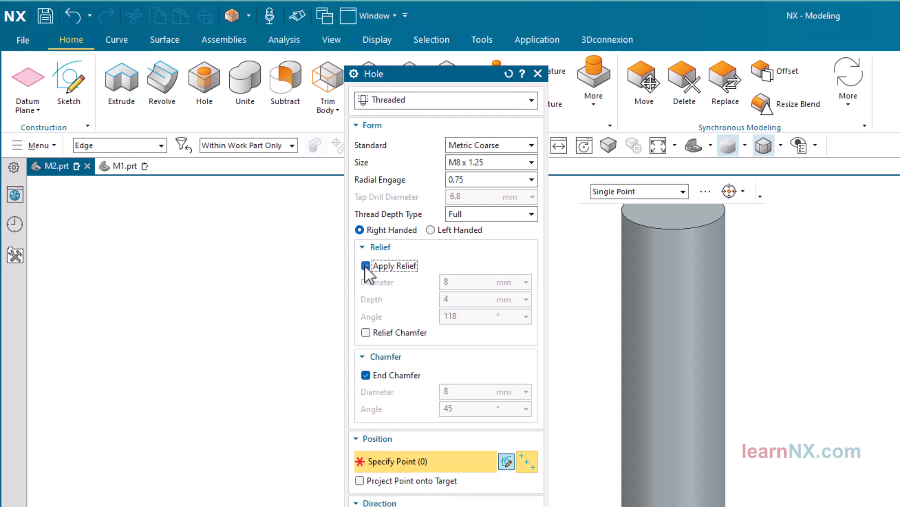
left_click(514, 181)
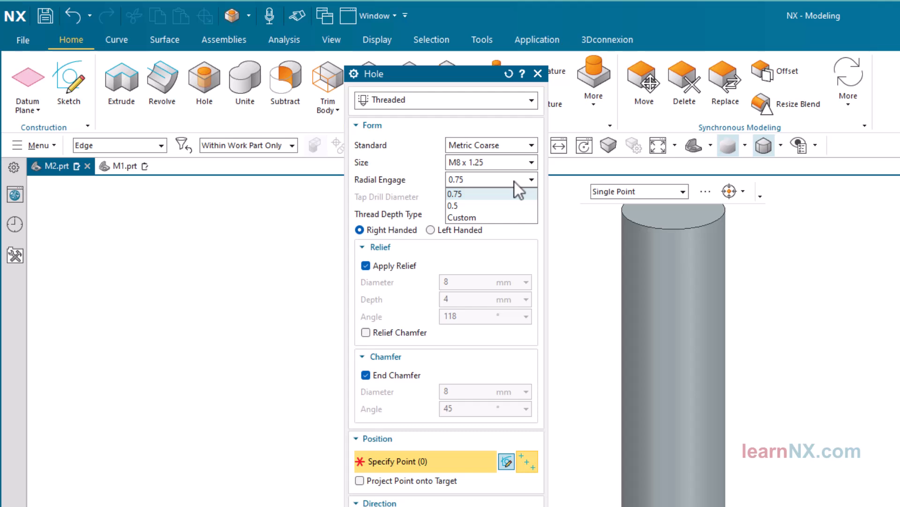
left_click(502, 216)
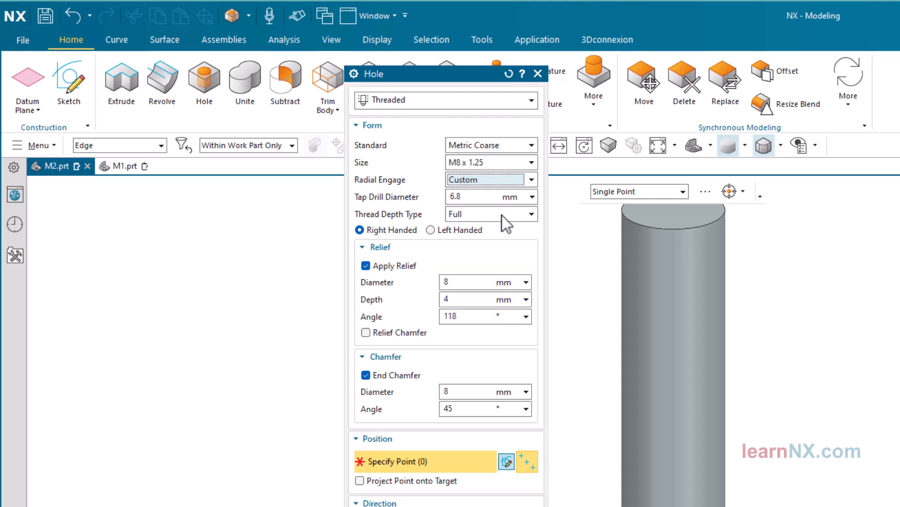
Set the relief to 13 mm diameter, 30 mm depth and 180° angle, and create the through hole at the top face's centre
double_click(451, 281)
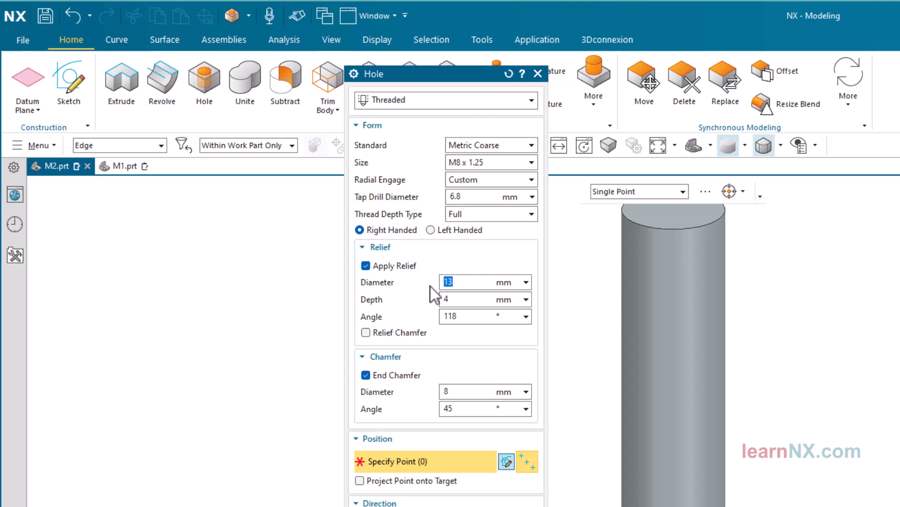
double_click(450, 299)
type("30")
key("Return")
double_click(463, 316)
left_click(651, 228)
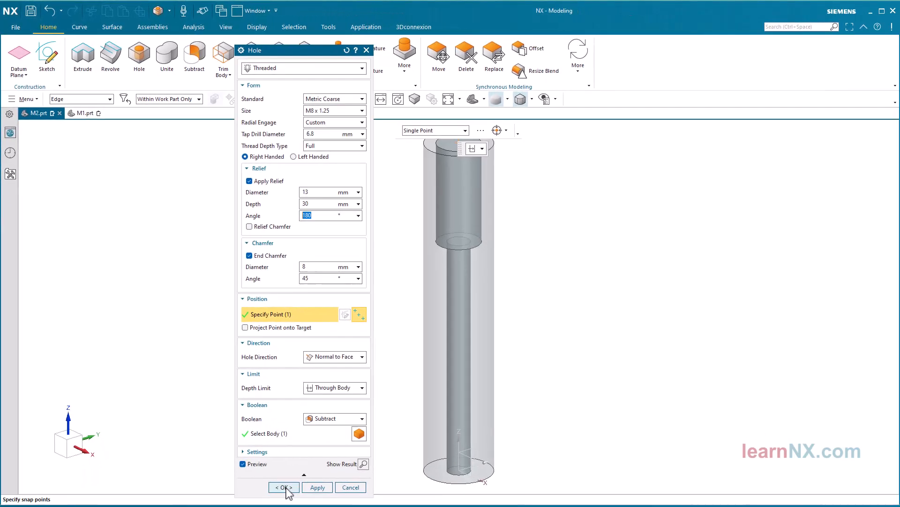
left_click(269, 486)
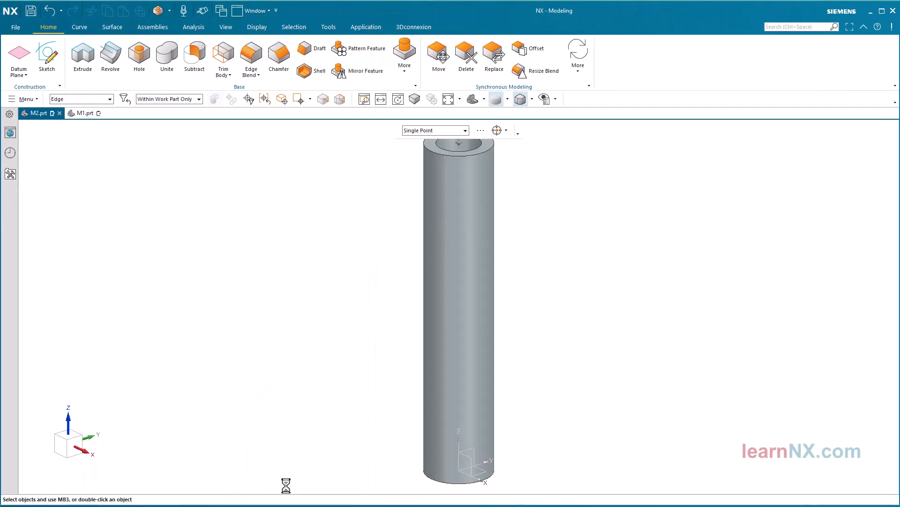
Set the cylinder's height to 40 mm and fit the view
double_click(459, 286)
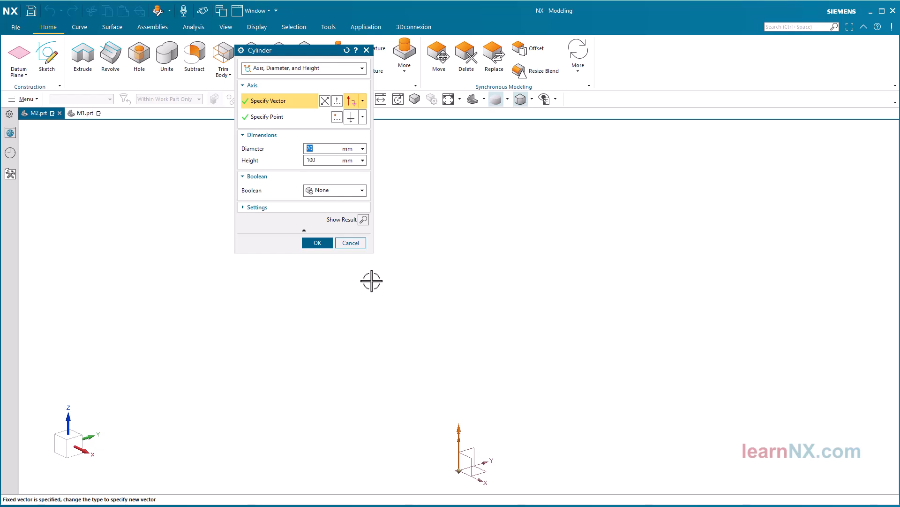
left_click(322, 161)
type("40")
left_click(316, 243)
key("ctrl+f")
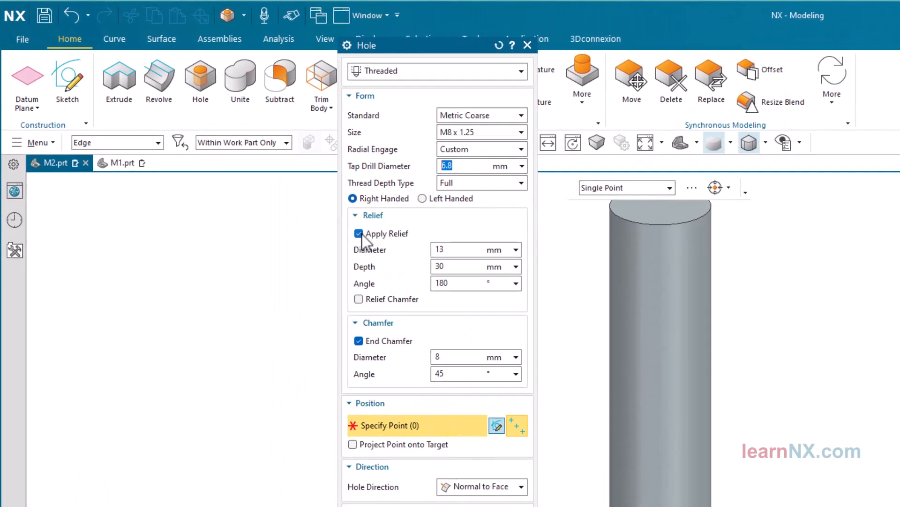
Create an M8 x 1.25 through hole at the top face's centre without relief, with start and end chamfer diameters of 10 mm
left_click(362, 234)
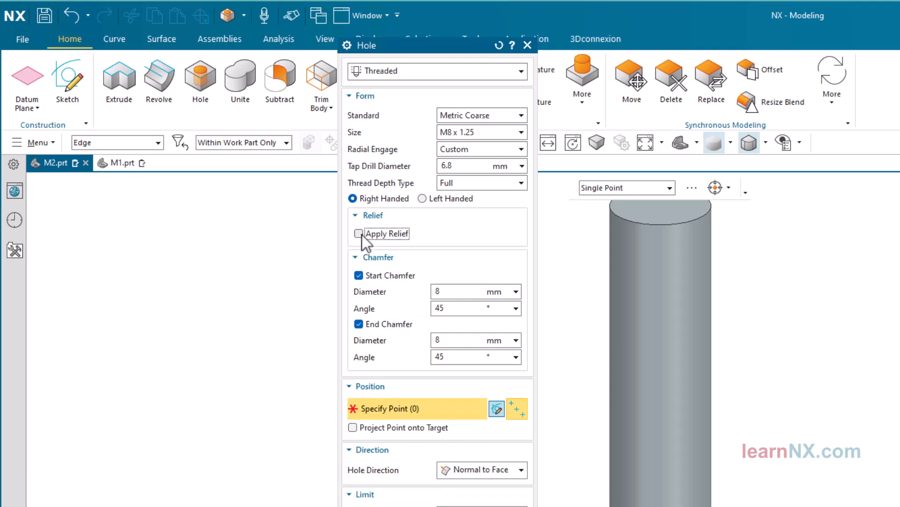
left_click(600, 233)
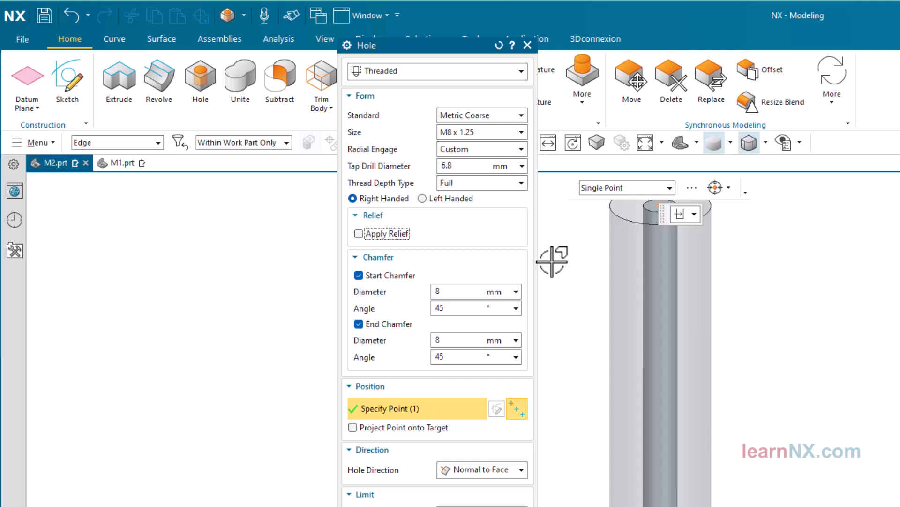
left_click(441, 291)
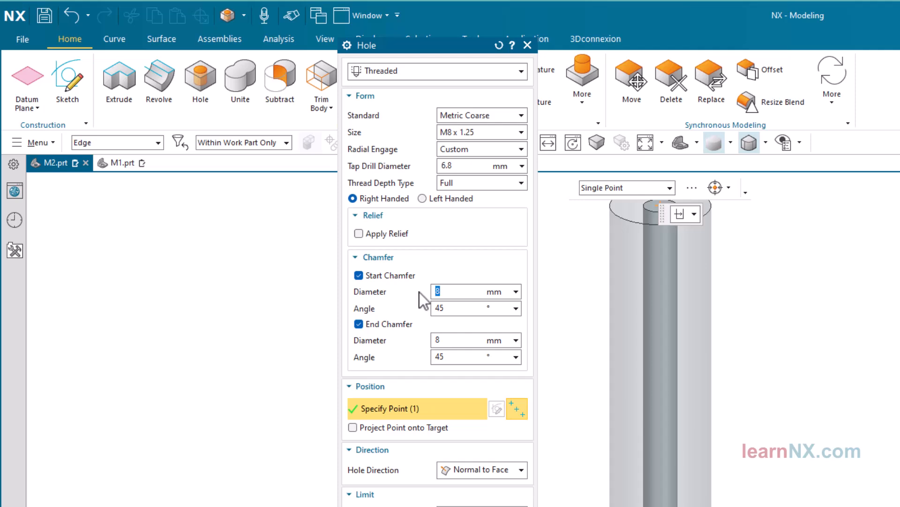
type("10")
left_click(446, 340)
type("10")
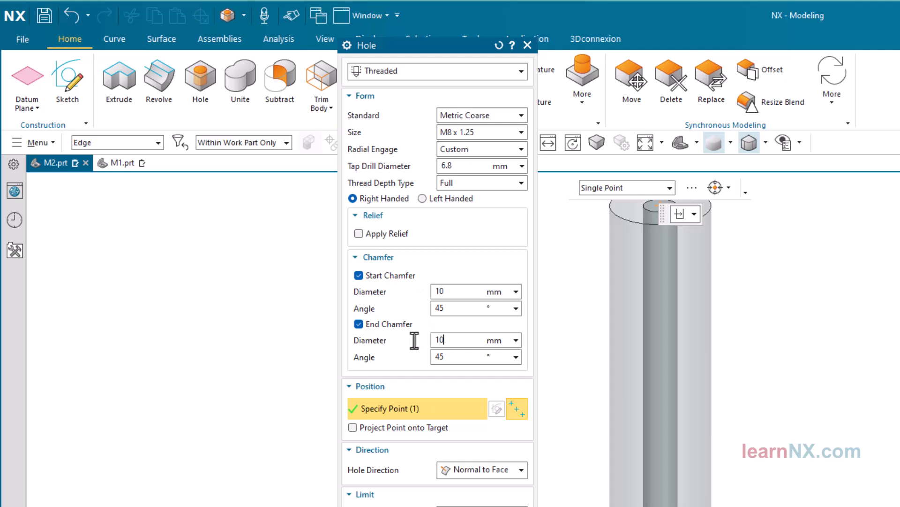
key("Return")
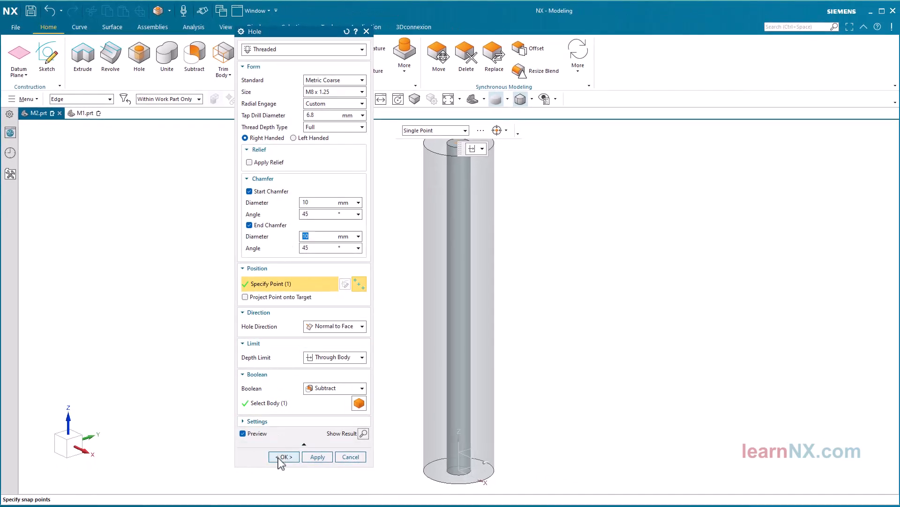
left_click(281, 456)
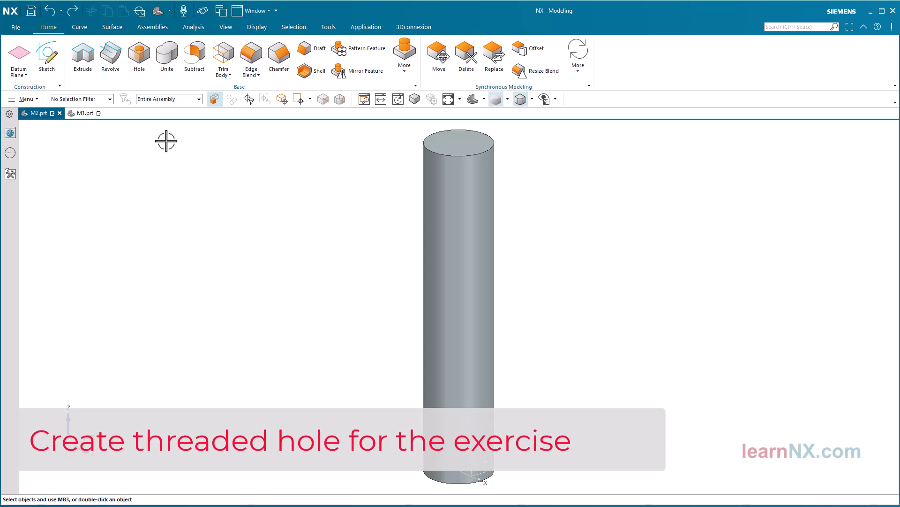
Create M8 x 1.25 threaded holes, 18.5 mm deep with 2.0xDiameter thread depth, at the centres of both end faces using Arc Center snapping
left_click(142, 63)
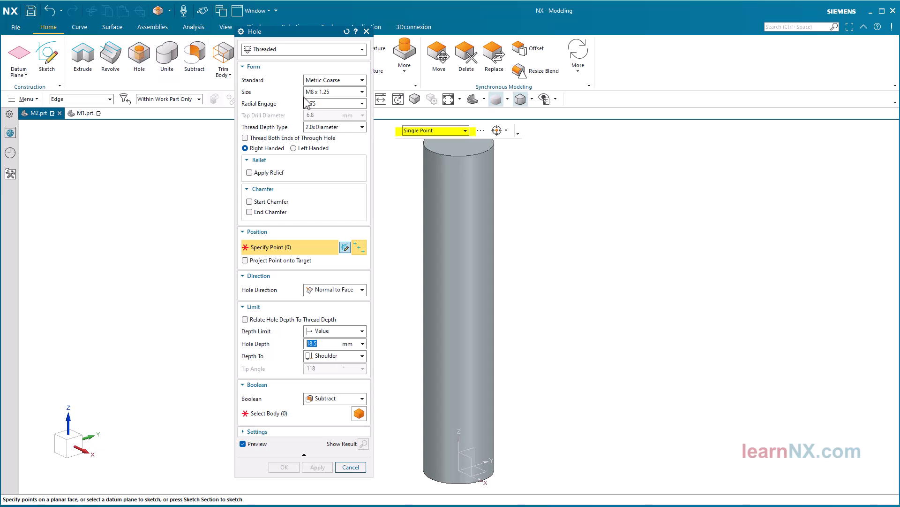
left_click(507, 131)
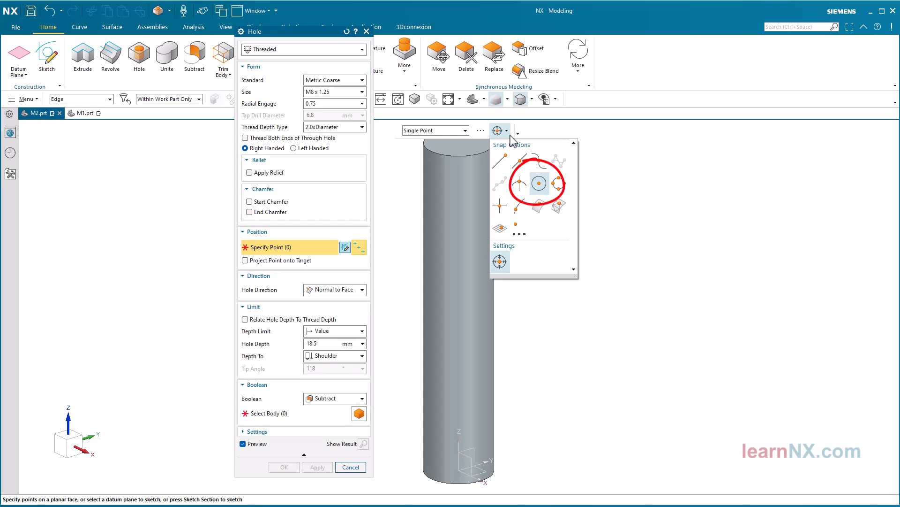
left_click(476, 154)
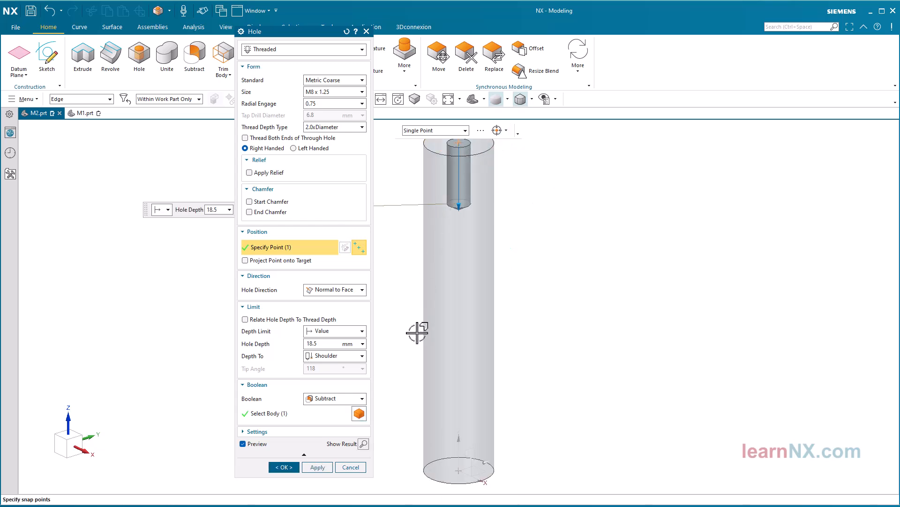
left_click(424, 472)
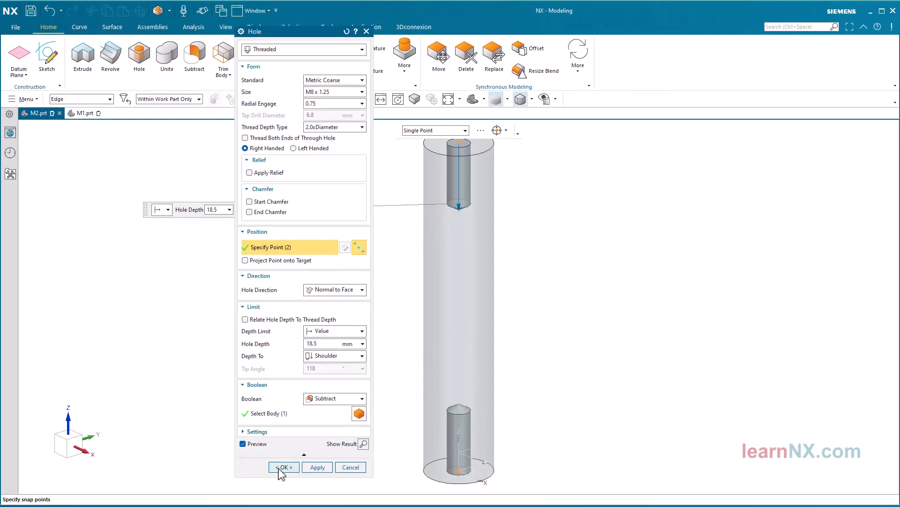
left_click(283, 467)
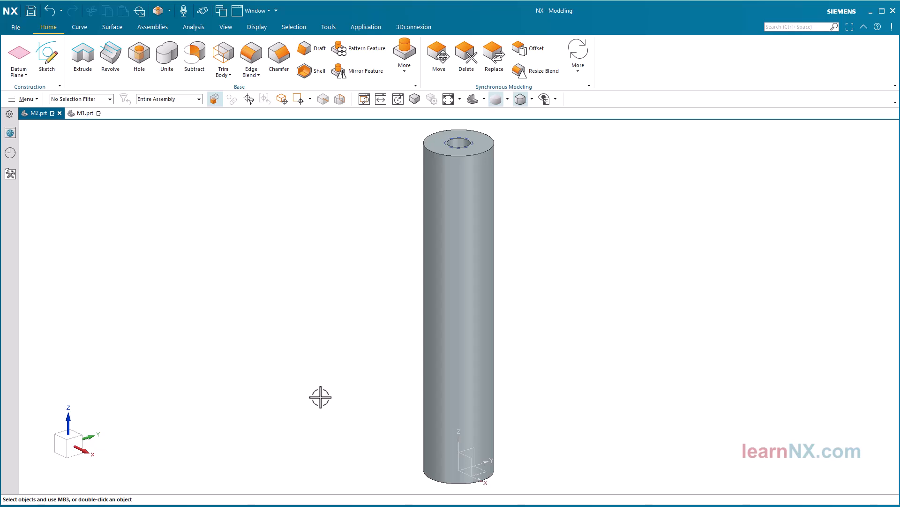
Edit the threaded holes, trying size M14 x 2 before setting the size back to M8 x 1.25
scroll(412, 154, "up", 3)
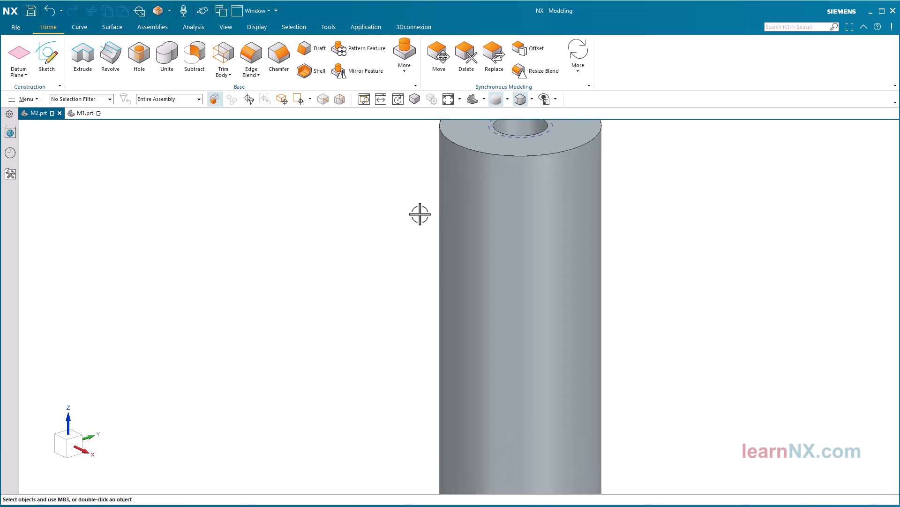
scroll(394, 241, "down", 3)
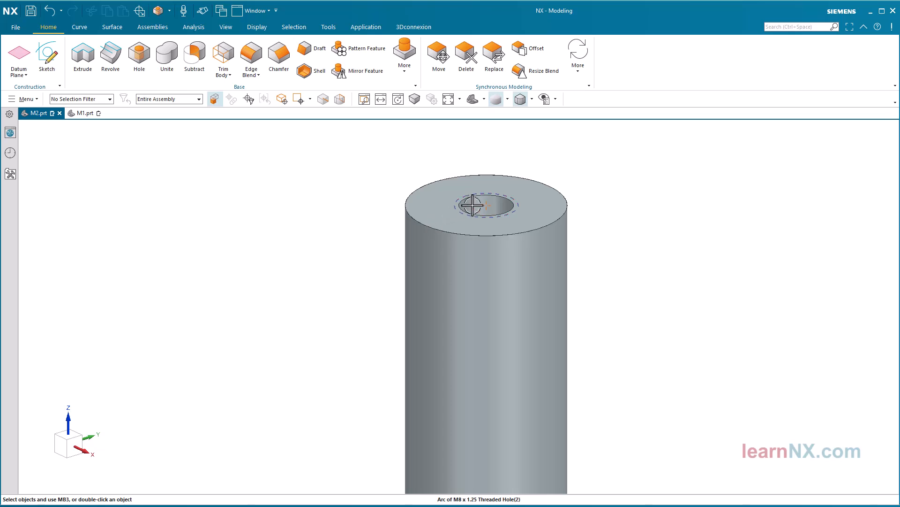
double_click(473, 205)
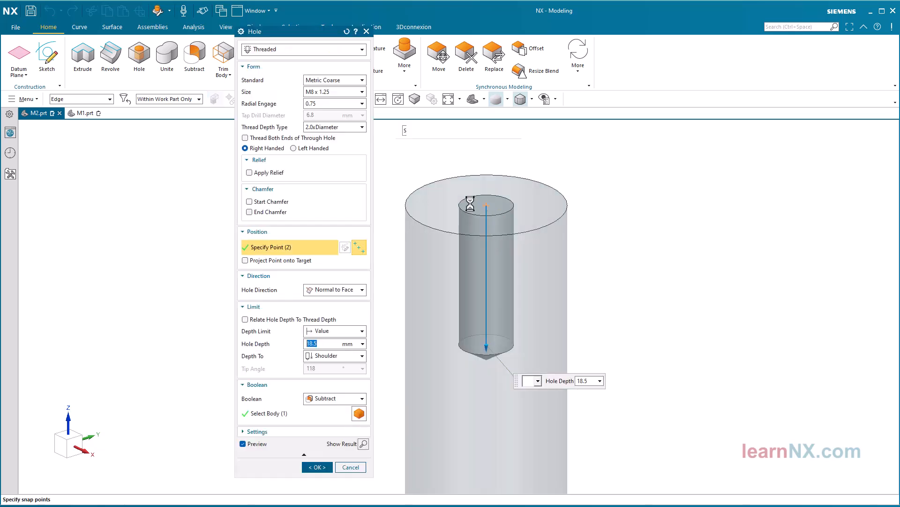
left_click(362, 92)
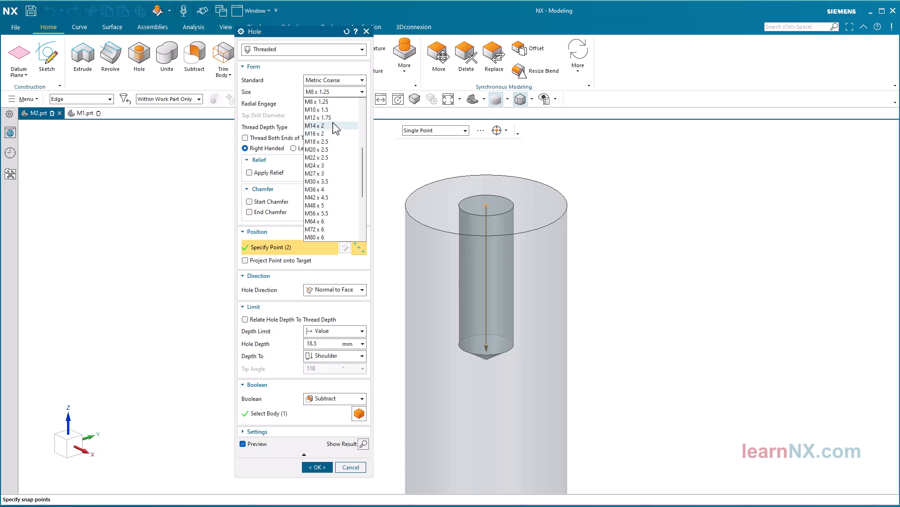
left_click(336, 126)
left_click(340, 96)
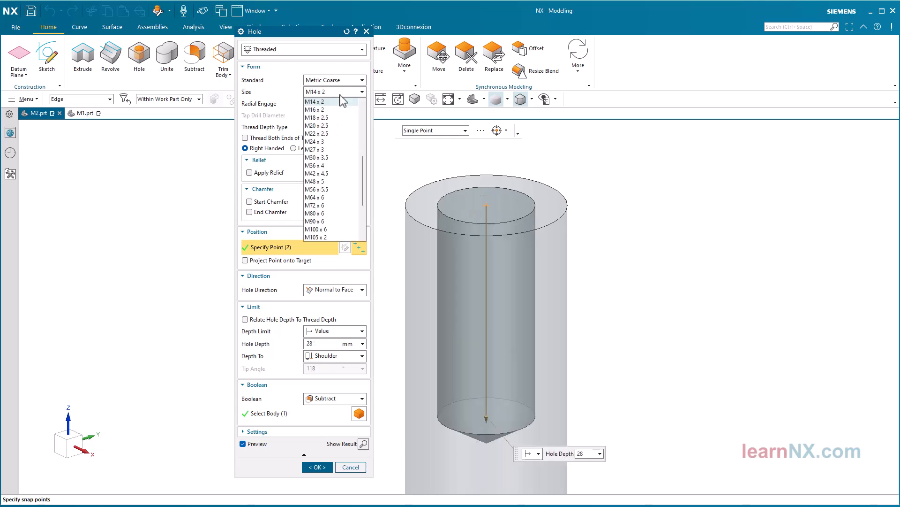
scroll(334, 134, "up", 1)
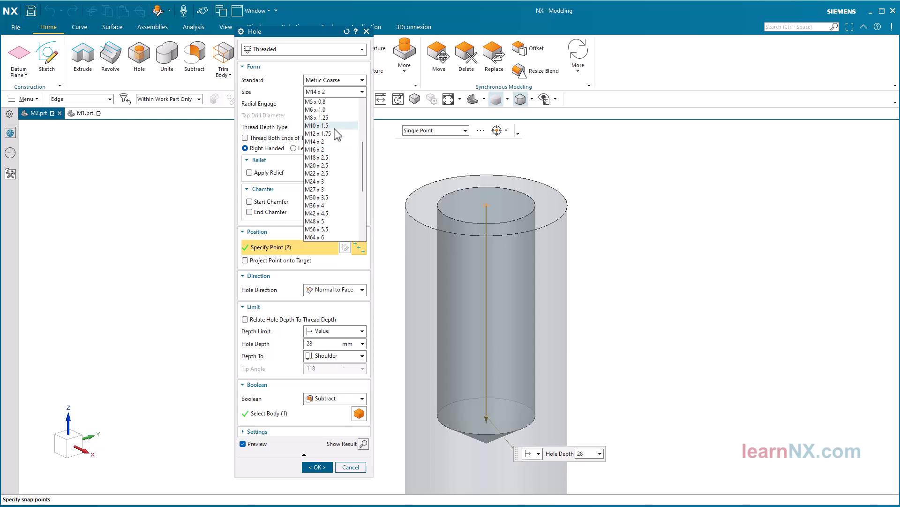
left_click(334, 118)
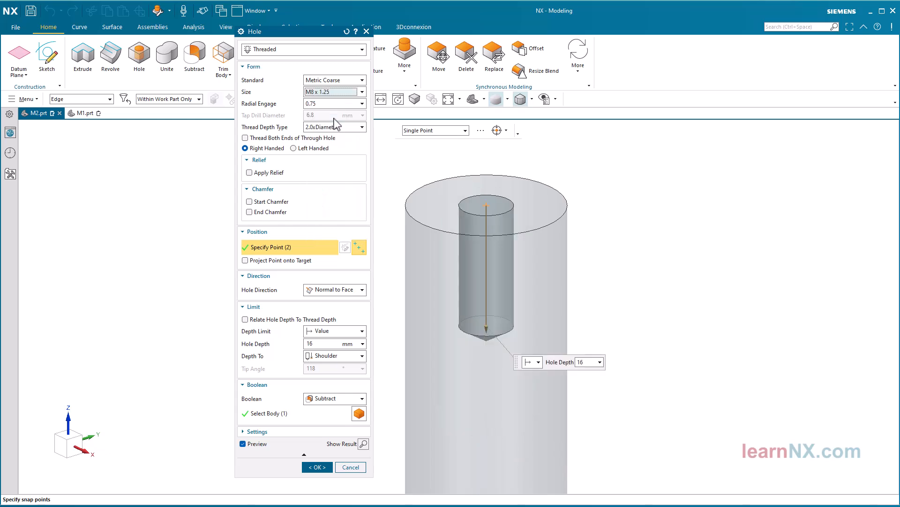
Remove the bottom end's point from the threaded hole feature with No Selection Filter active, apply the change, and undo it
scroll(393, 163, "down", 3)
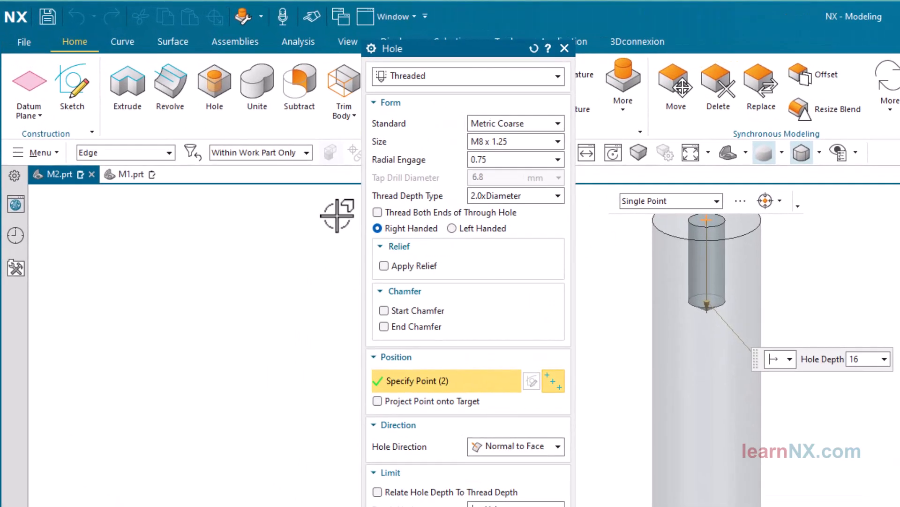
left_click(147, 154)
left_click(145, 170)
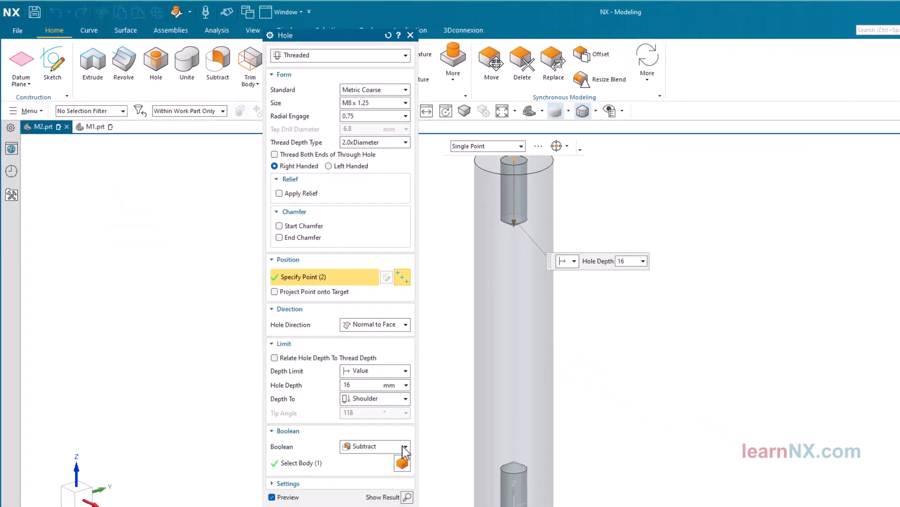
left_click(458, 471, "shift")
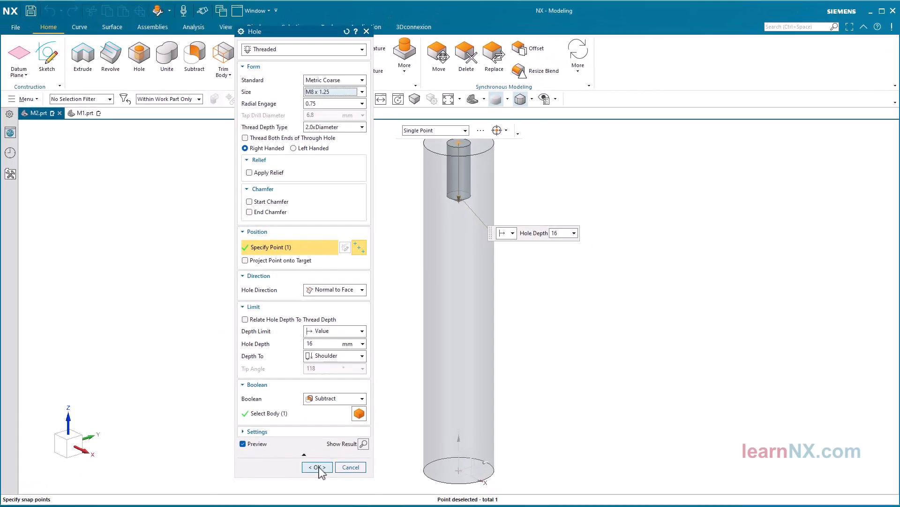
left_click(318, 467)
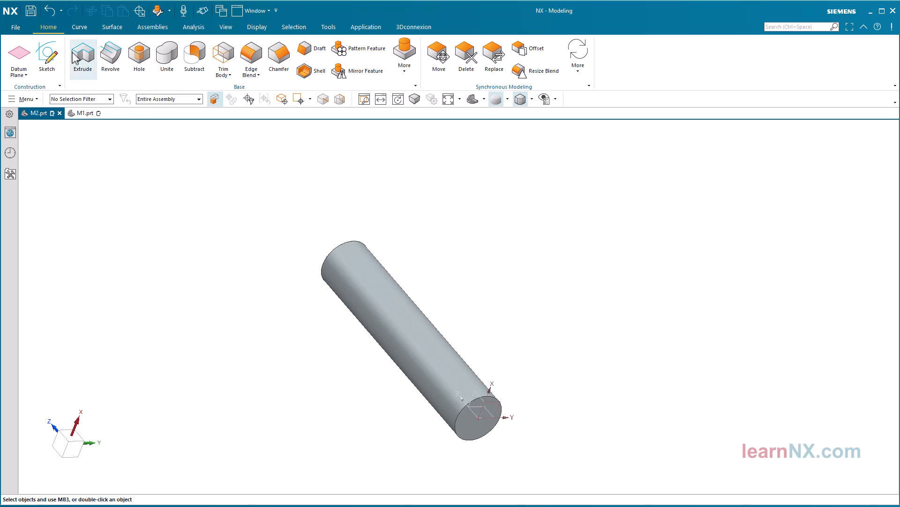
left_click(49, 16)
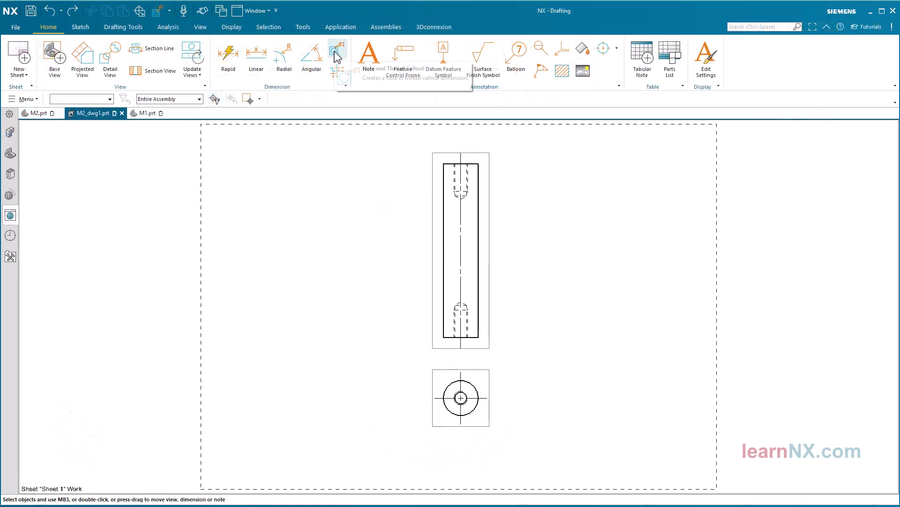
Add a linear hole and thread callout to the upper threaded hole in the front view, placed above the part
left_click(336, 52)
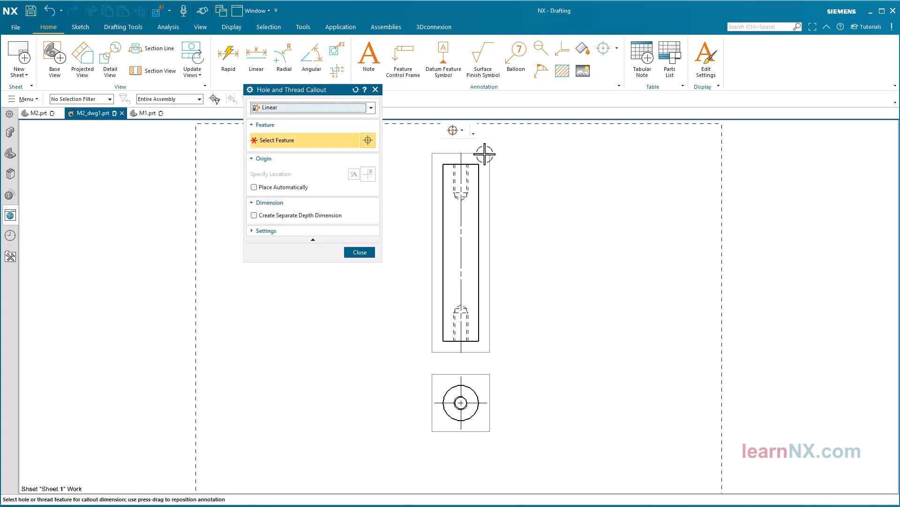
left_click(492, 283)
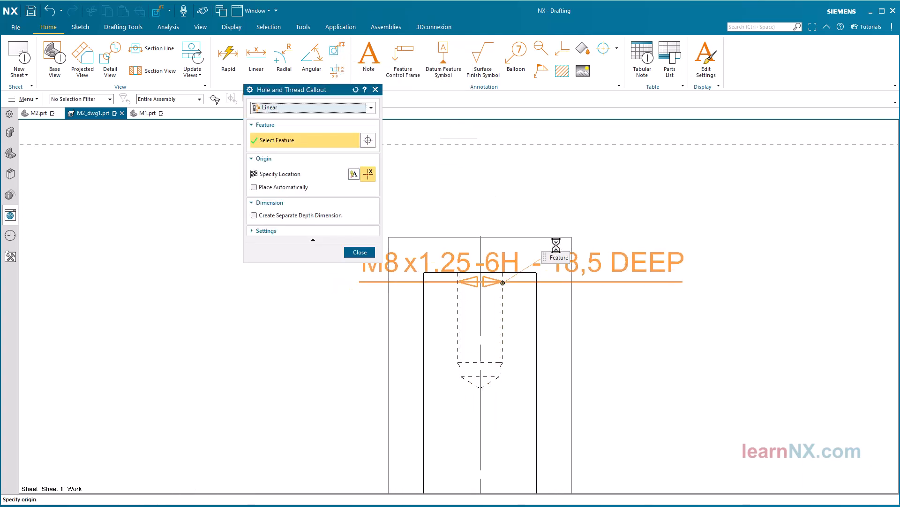
left_click(687, 190)
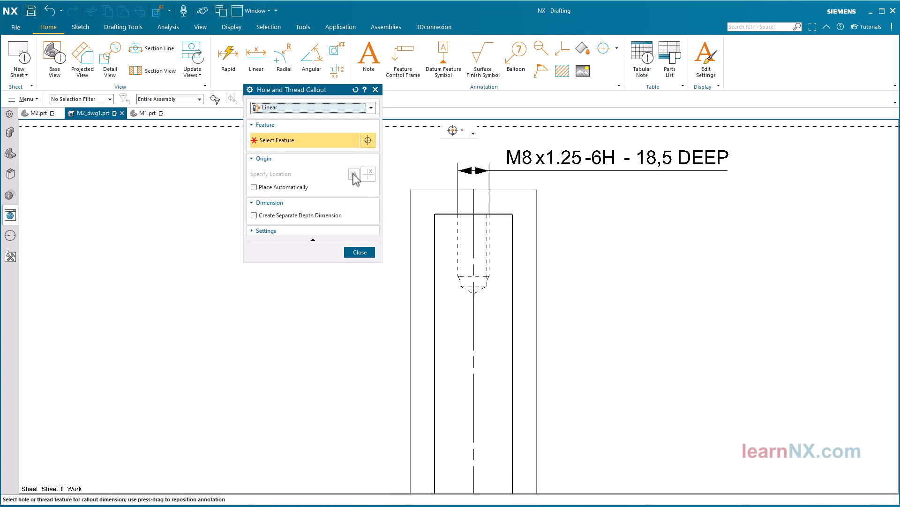
Add a radial hole and thread callout to the threaded hole in the circular view, placed beside that view
left_click(317, 108)
left_click(305, 128)
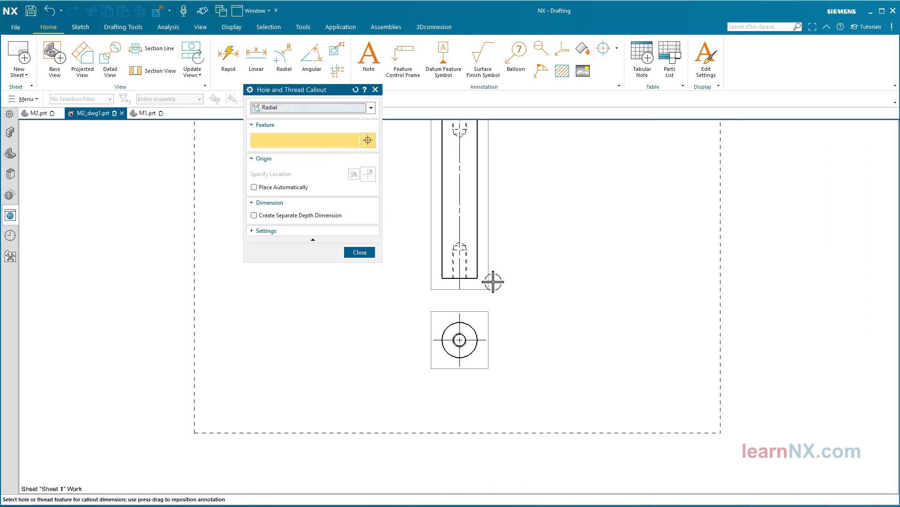
scroll(476, 361, "up", 5)
left_click(468, 347)
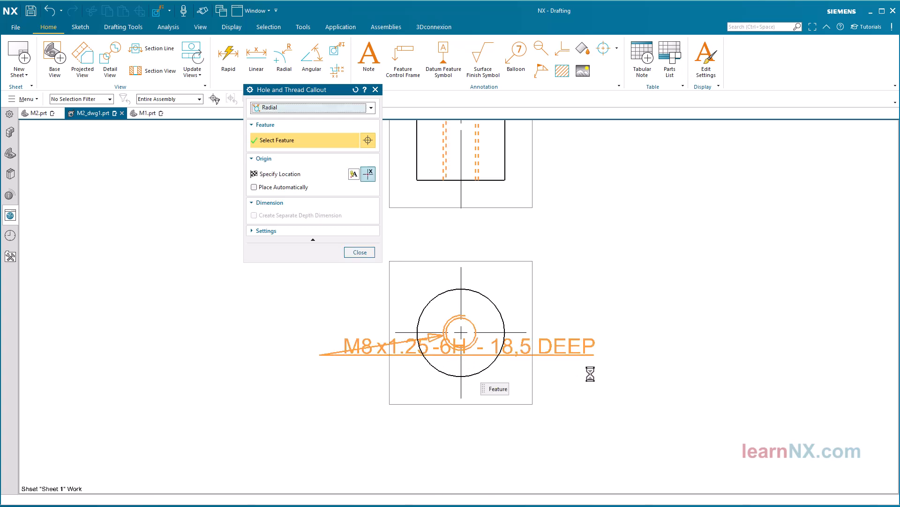
left_click(695, 337)
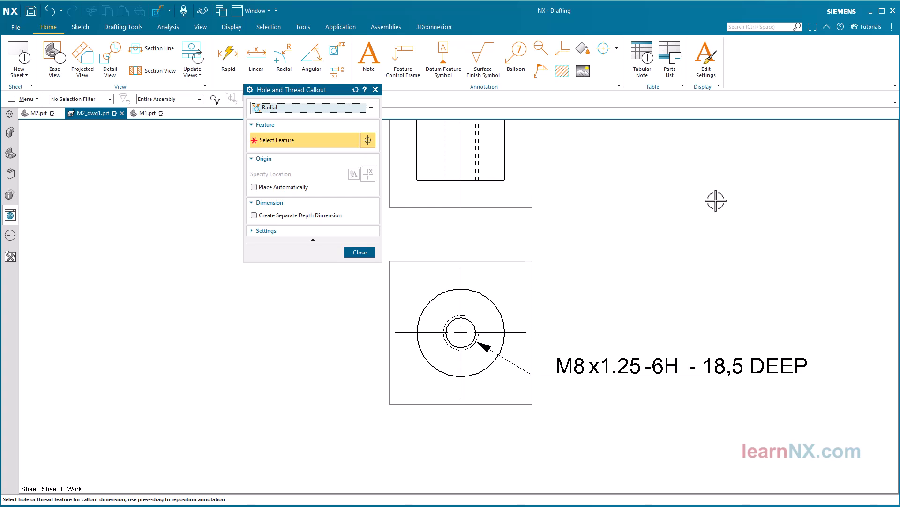
left_click(360, 252)
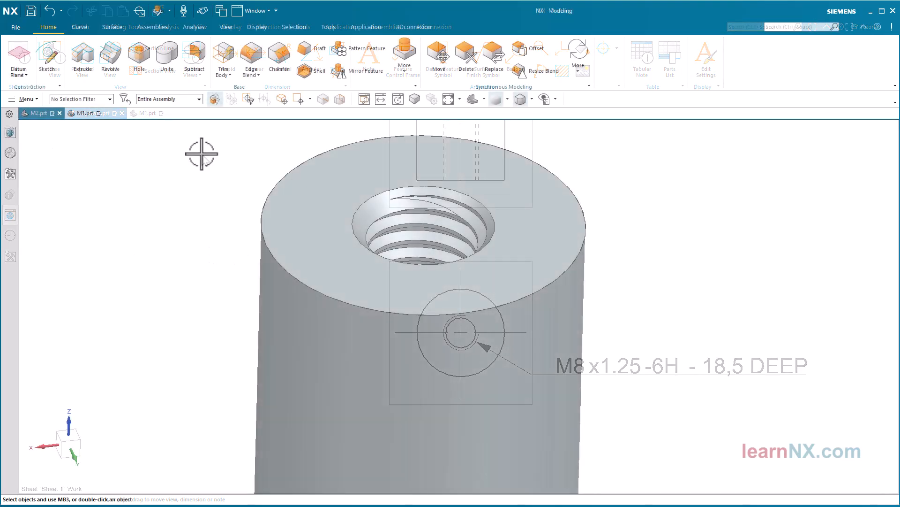
Set up an offset-and-angle chamfer of 2 mm and 10° on both outer end edges of the M2 cylinder, reversing its direction
left_click(202, 154)
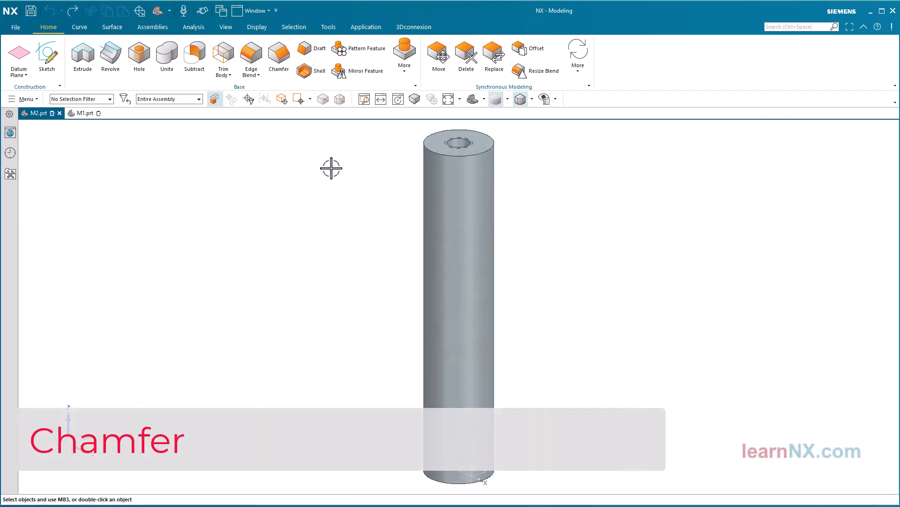
left_click(280, 59)
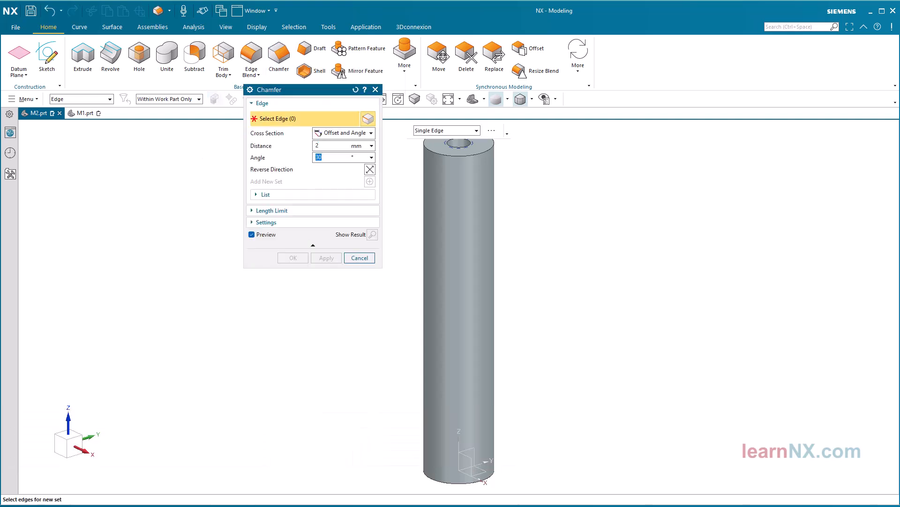
type("1")
left_click(426, 151)
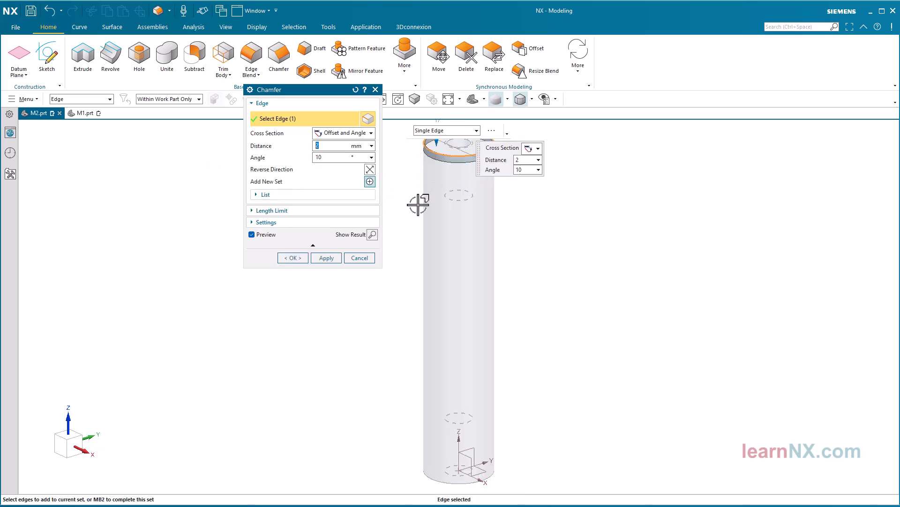
left_click(430, 473)
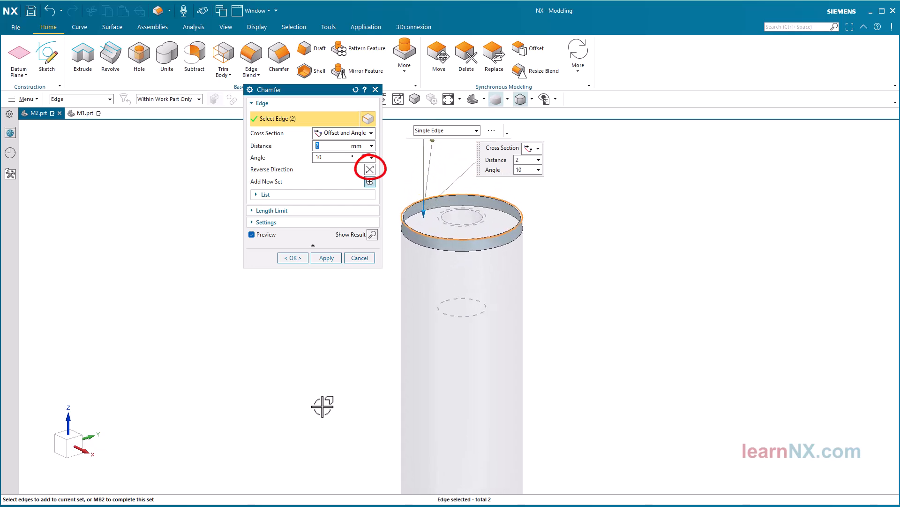
scroll(323, 406, "up", 1)
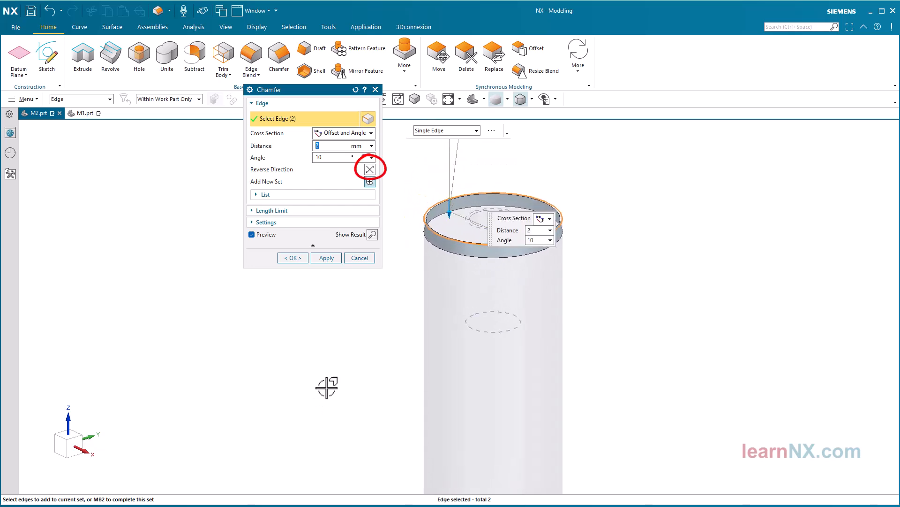
left_click(370, 170)
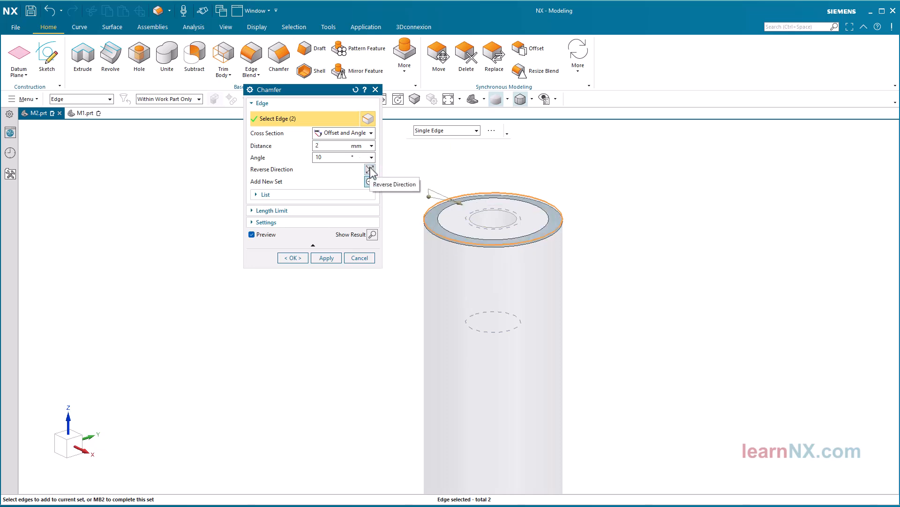
scroll(370, 167, "down", 5)
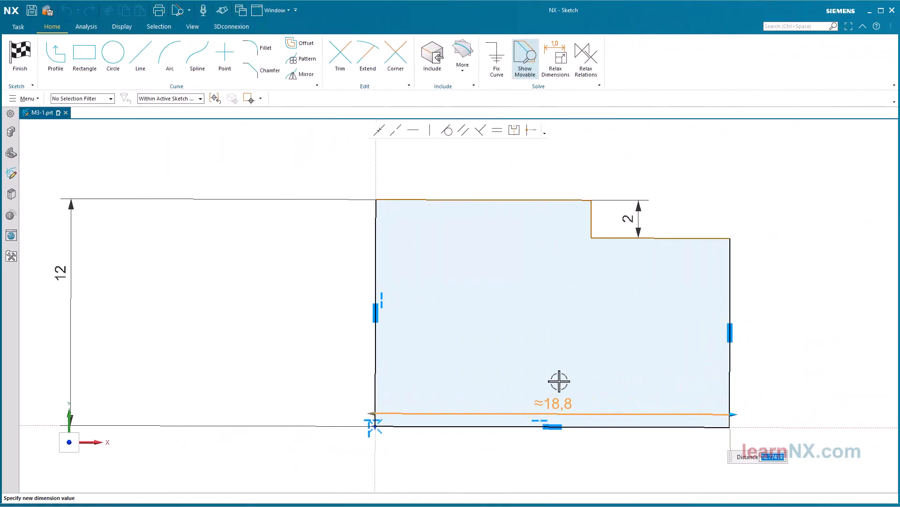
Set the M3-1 sketch's overall horizontal dimension to 15 mm and convert it to a half-diameter dimension
type("15")
key("Return")
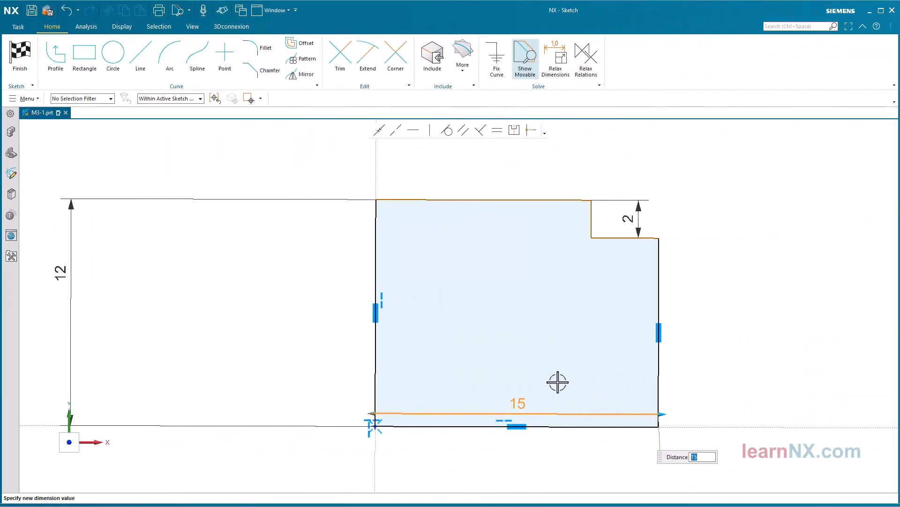
right_click(520, 402)
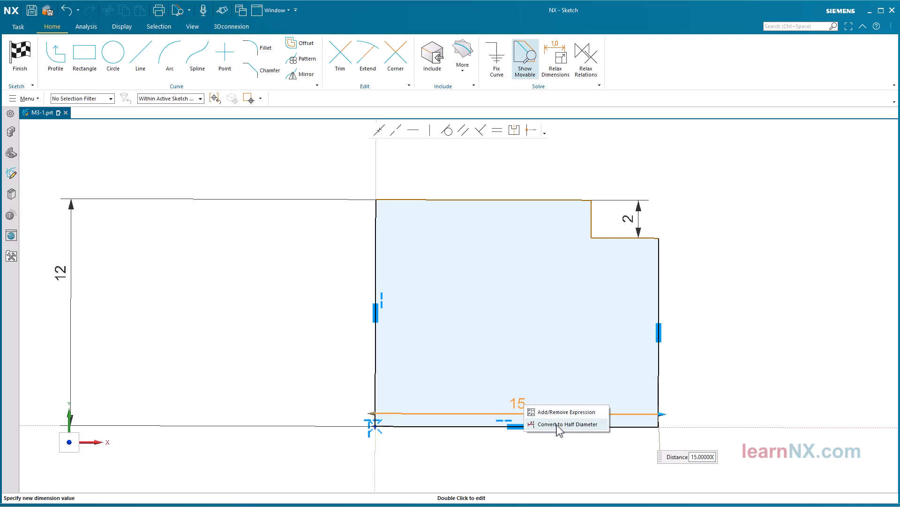
left_click(529, 424)
key("Return")
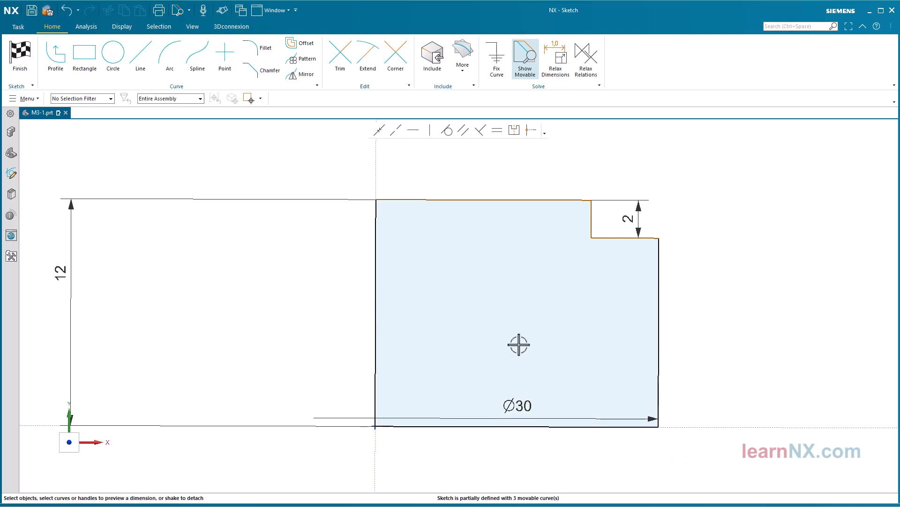
scroll(499, 300, "down", 2)
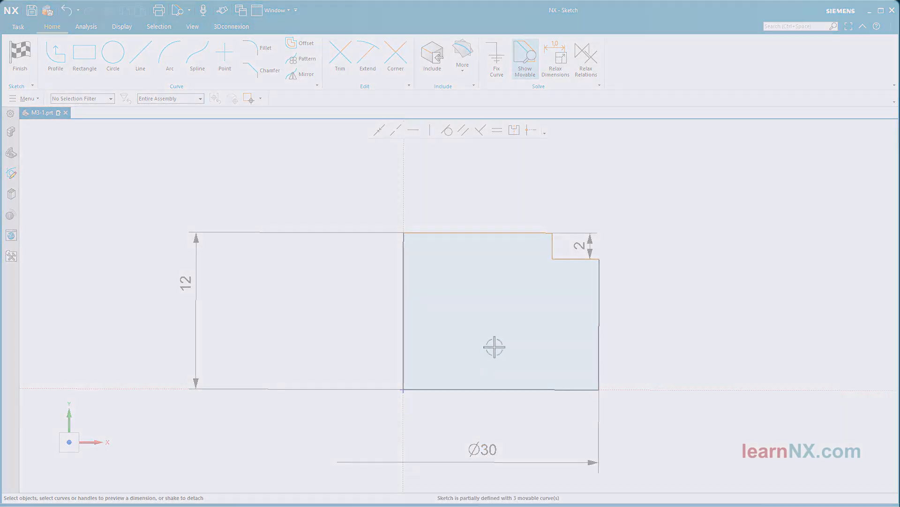